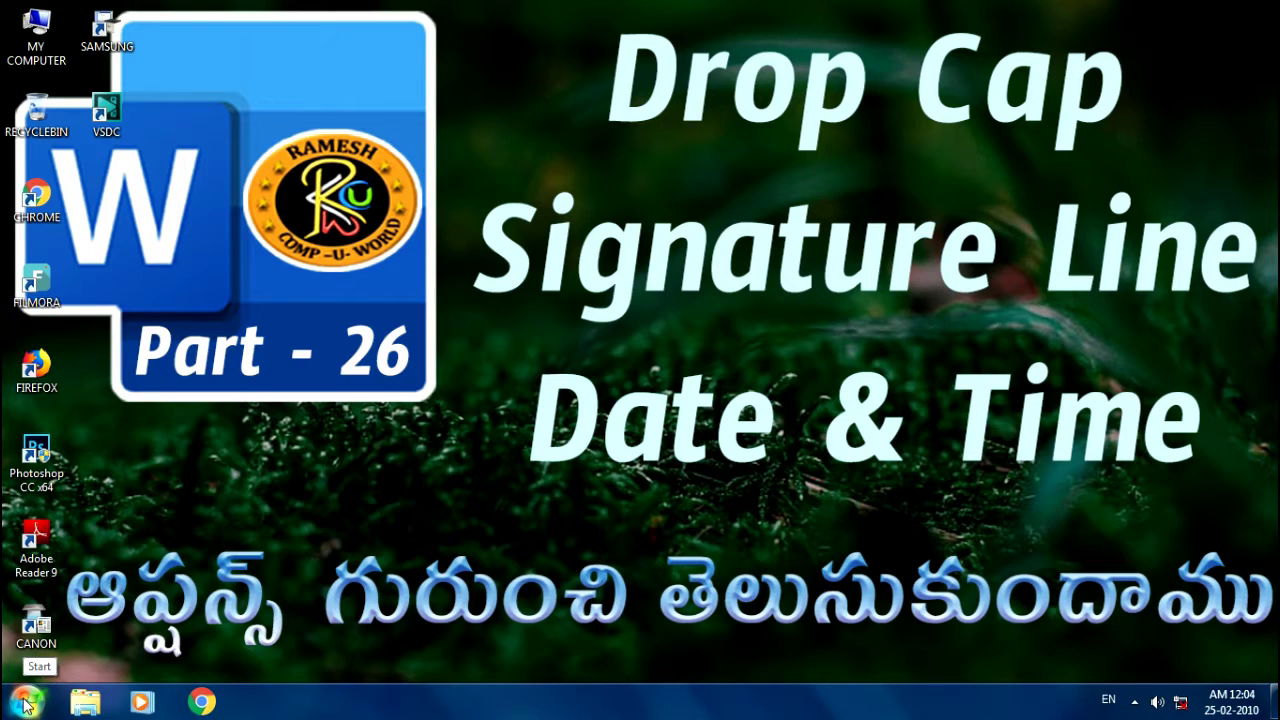
Step: Launch Word 2013 from Start > All Programs > Microsoft Office 2013
click(27, 703)
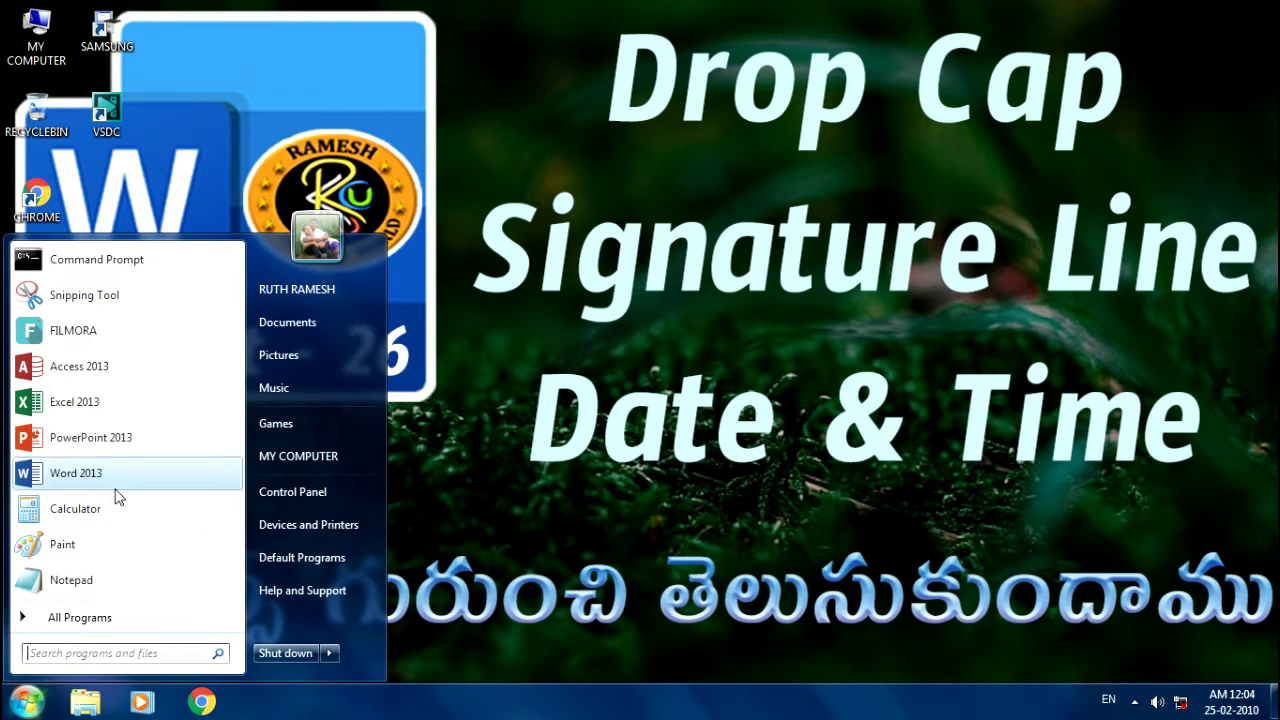
click(62, 619)
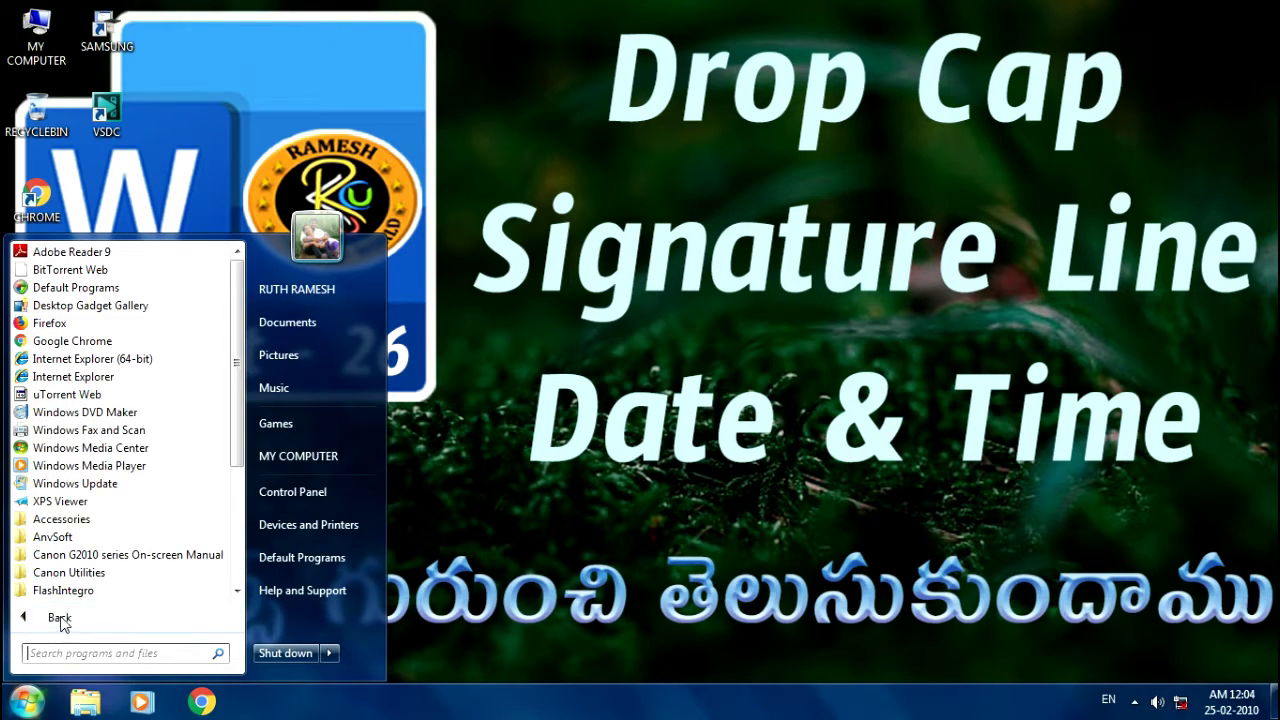
scroll(110, 557, down, 4)
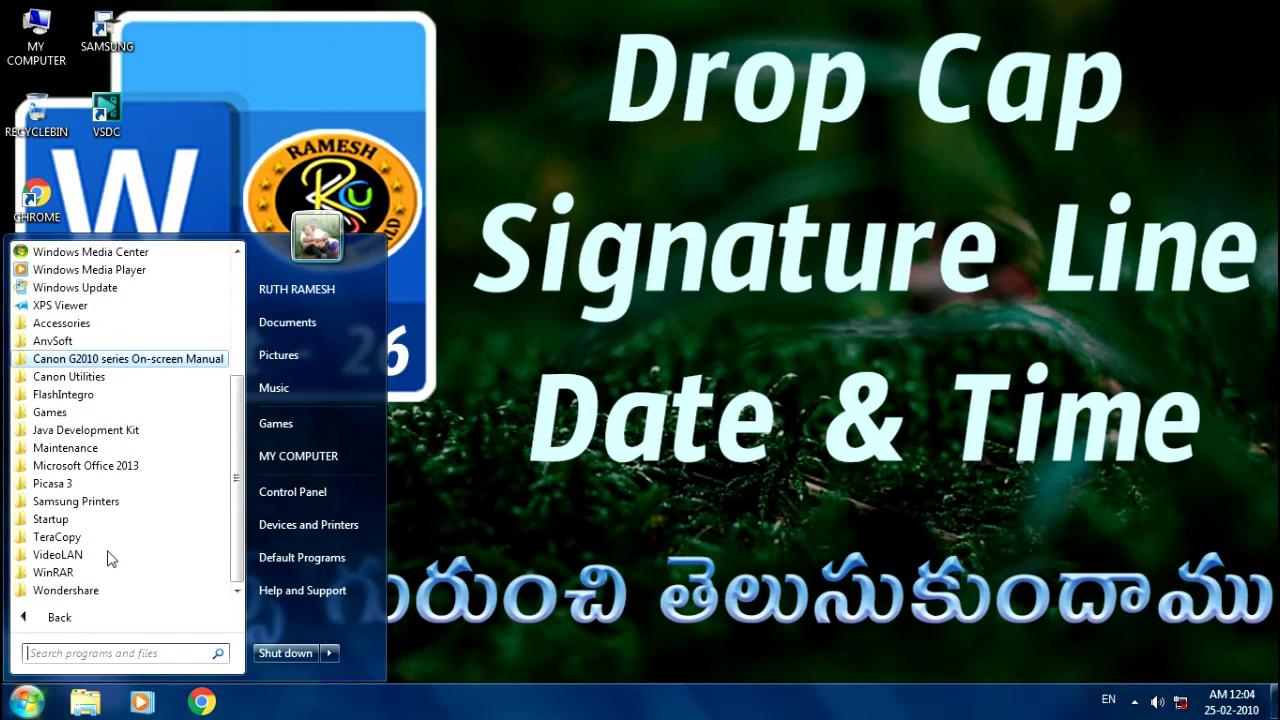
click(125, 466)
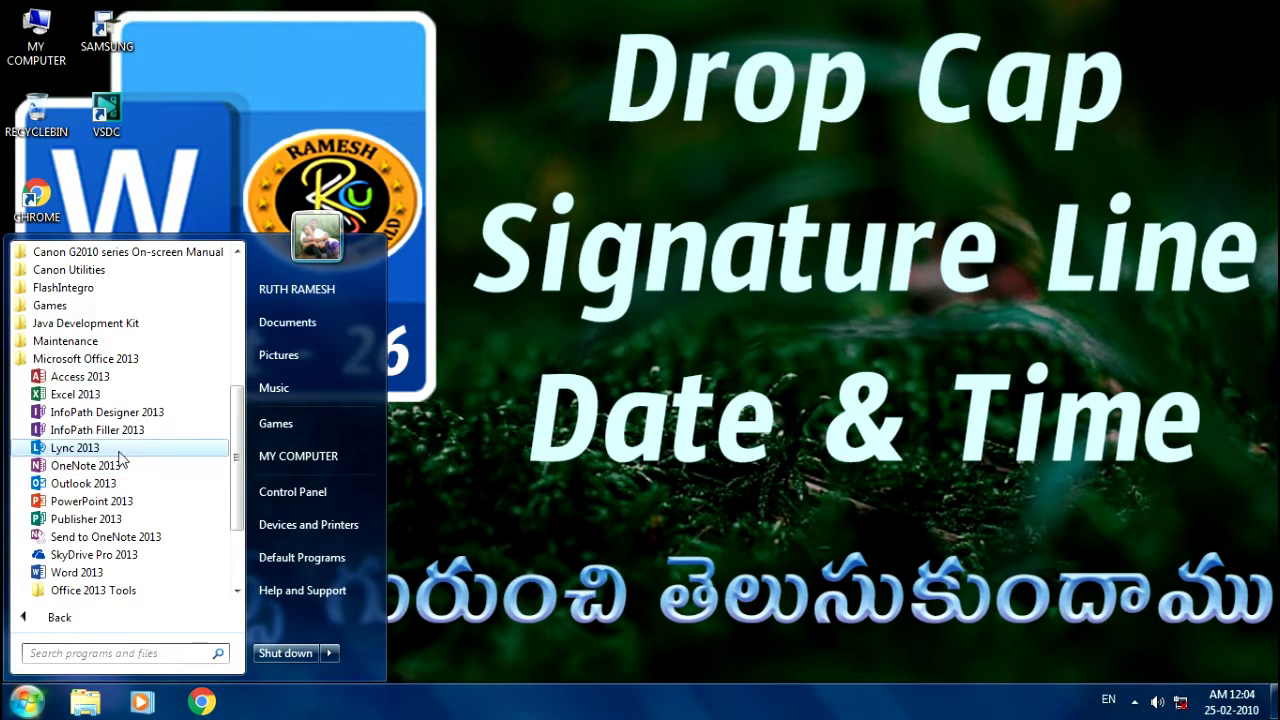
click(90, 573)
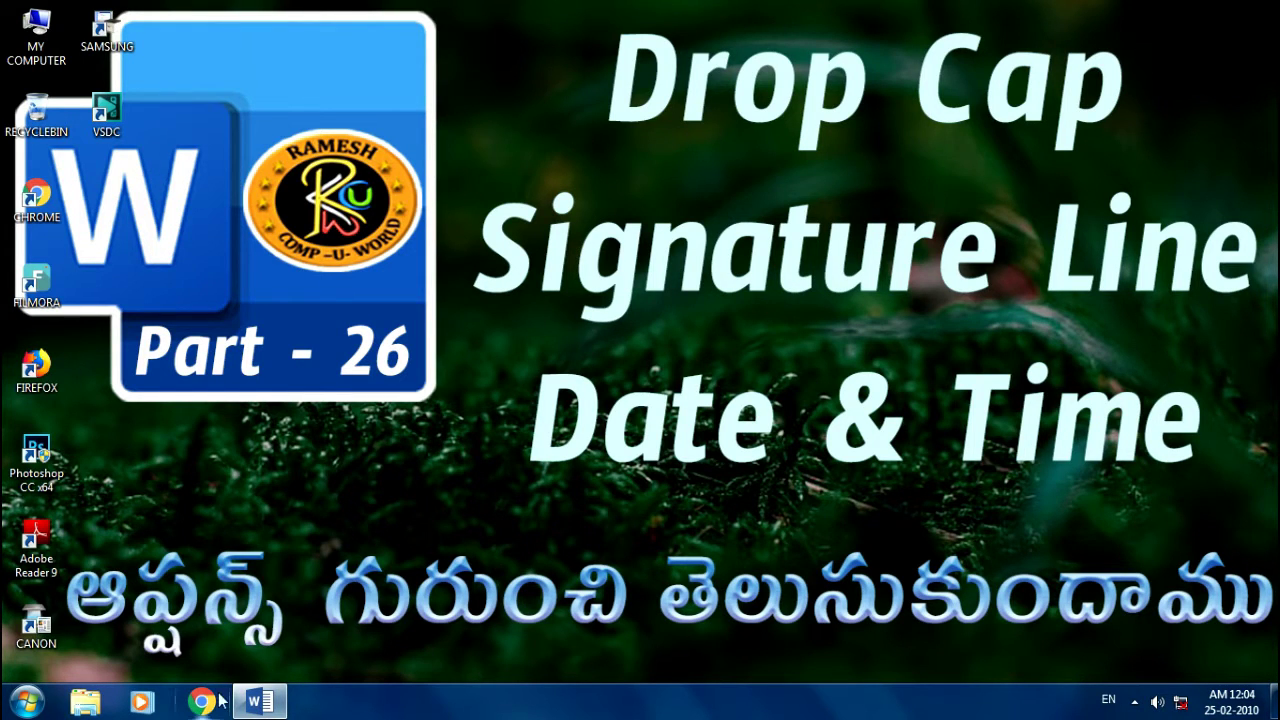
Step: Close the Office activation notice and bring Word's start screen to the front
click(255, 705)
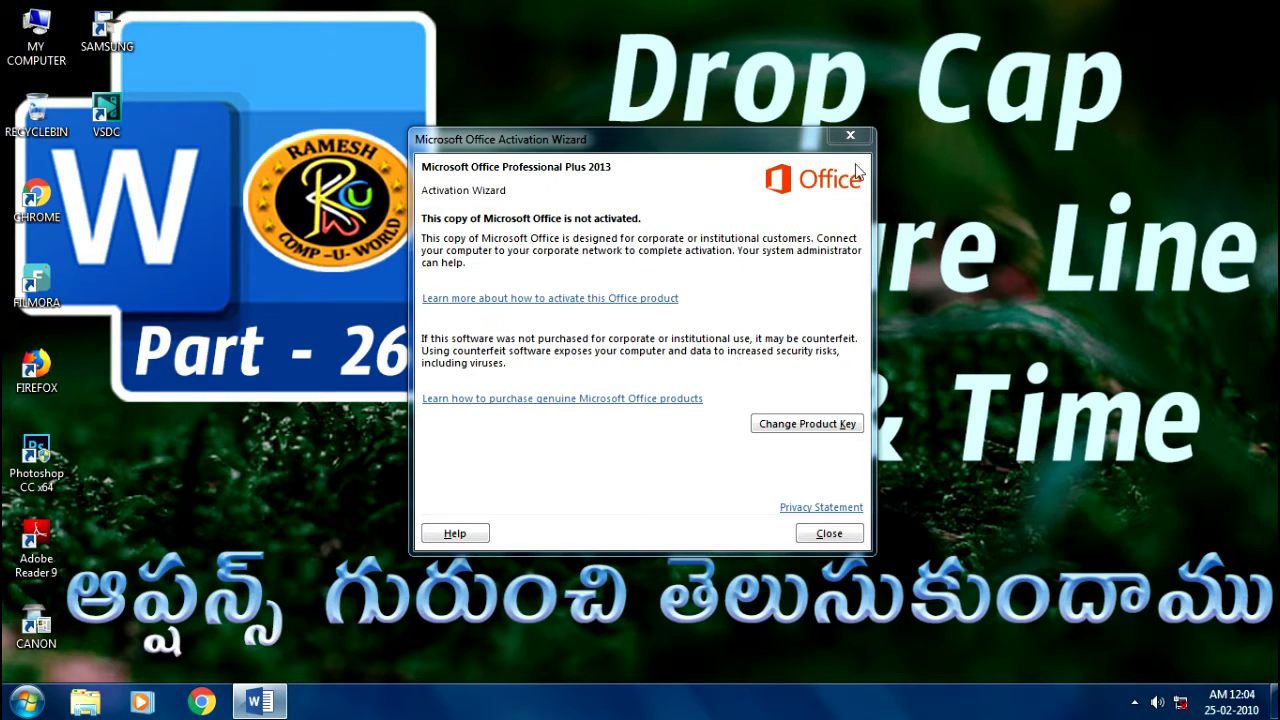
click(825, 533)
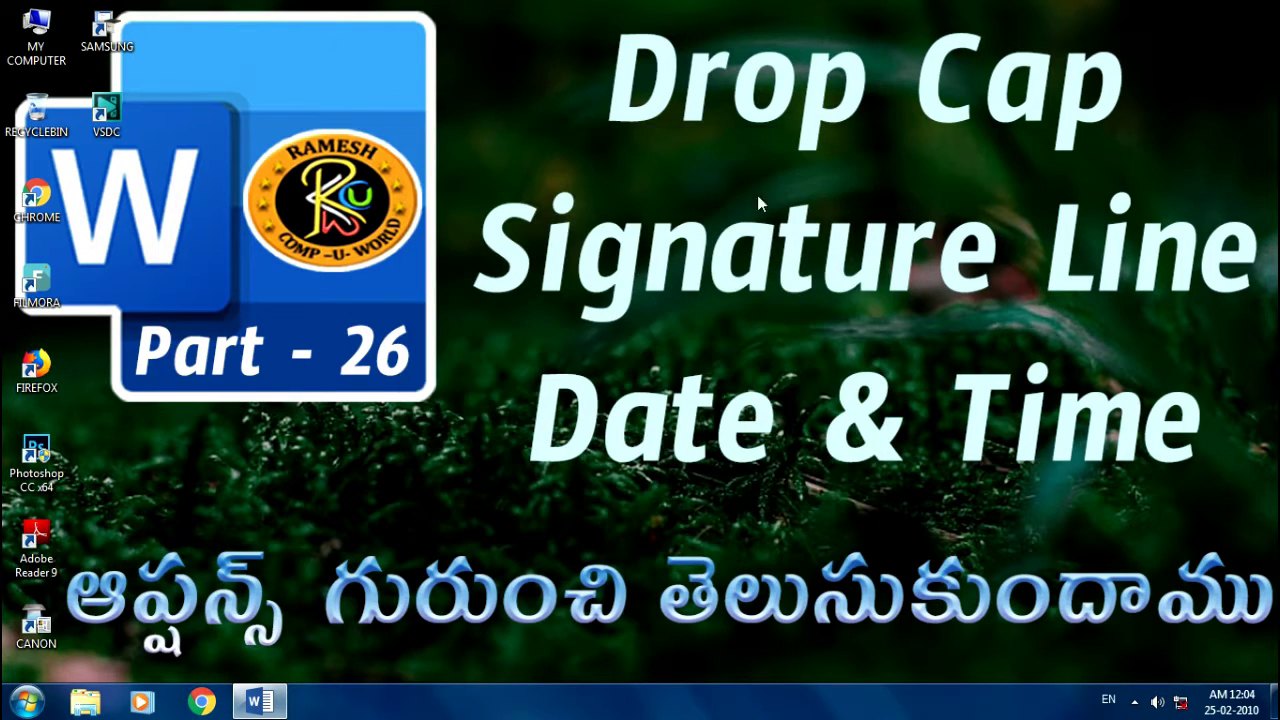
click(279, 708)
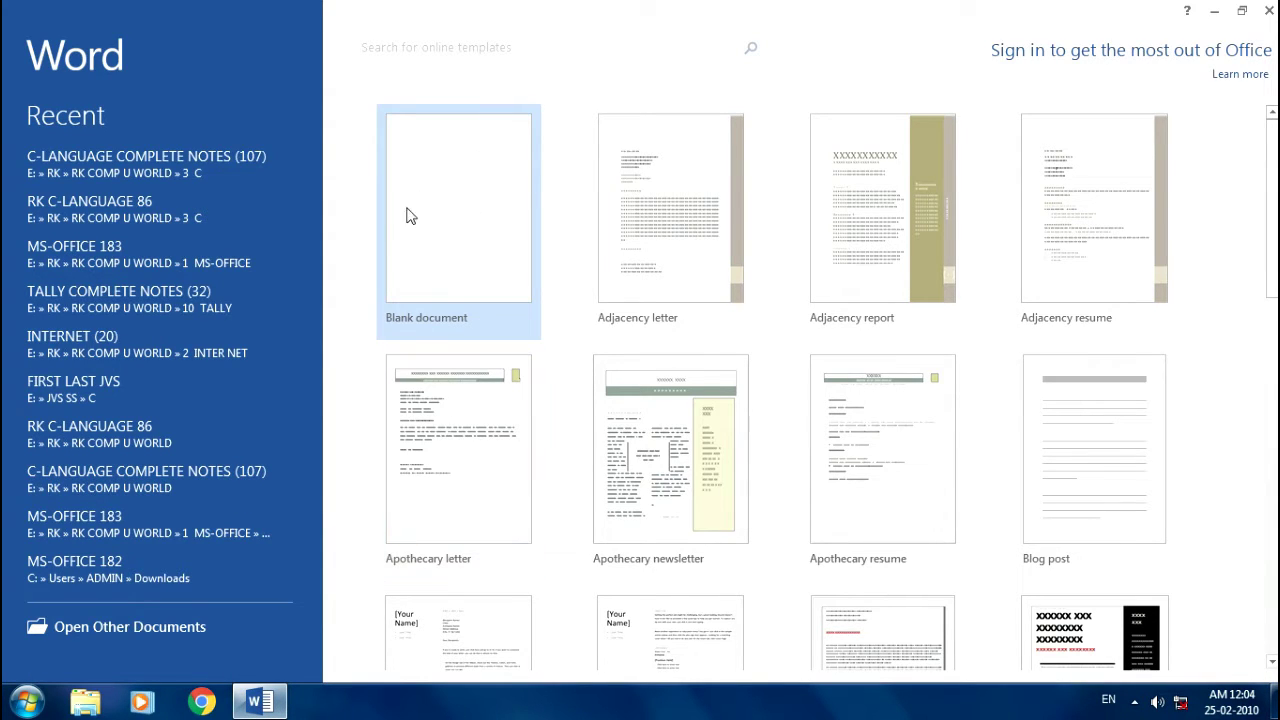
Step: Create a new blank document and show the INSERT tab commands
click(446, 250)
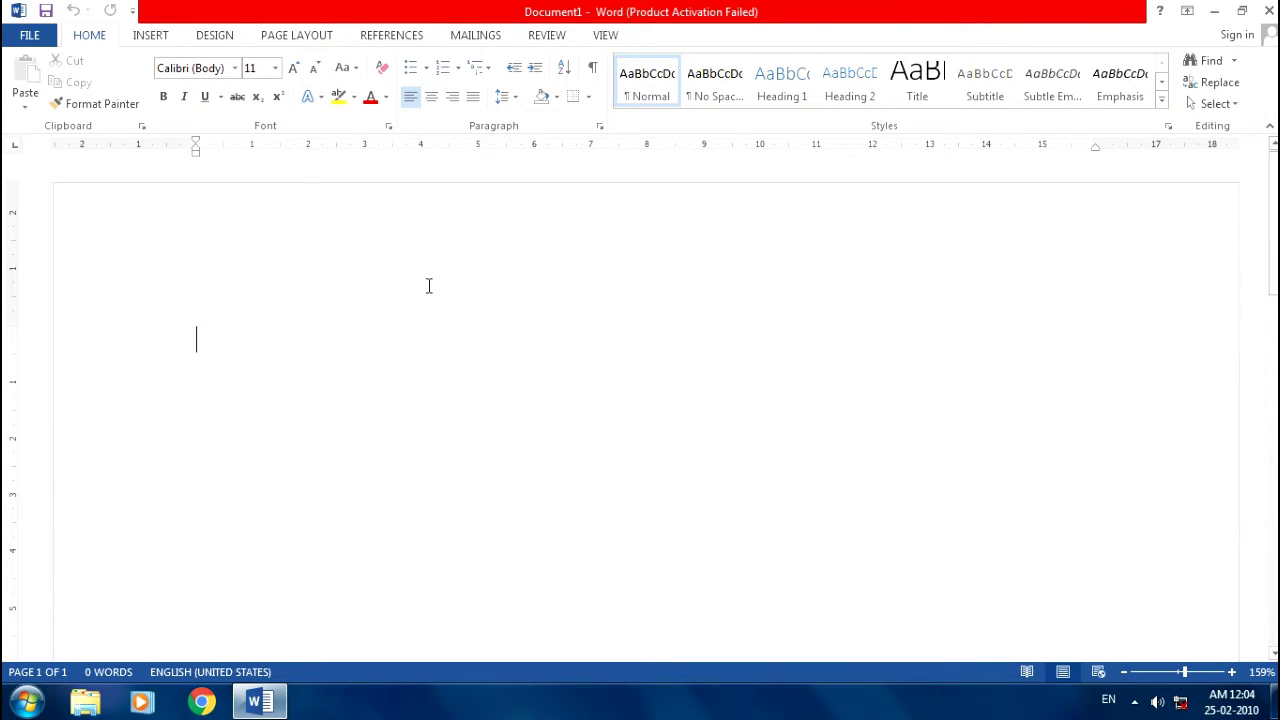
click(150, 35)
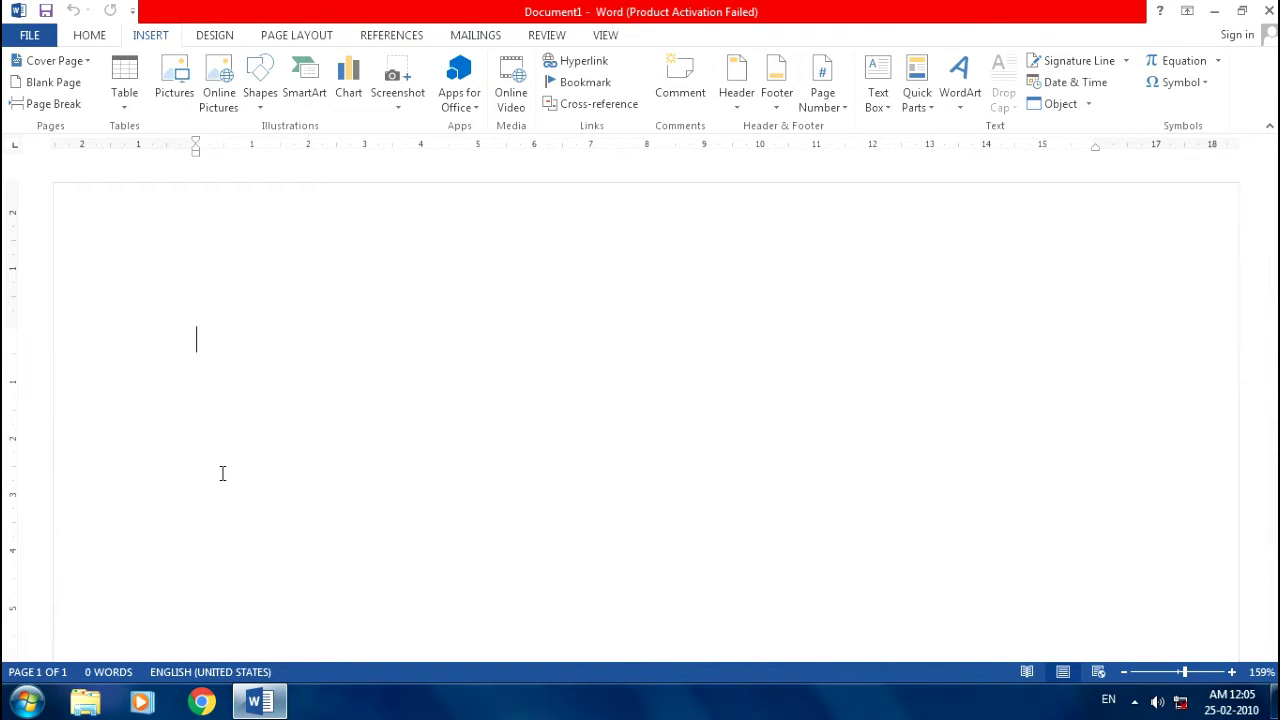
Step: Type the names Ramesh, Priyanka, Karthik and Komal, one per line
text(Rames)
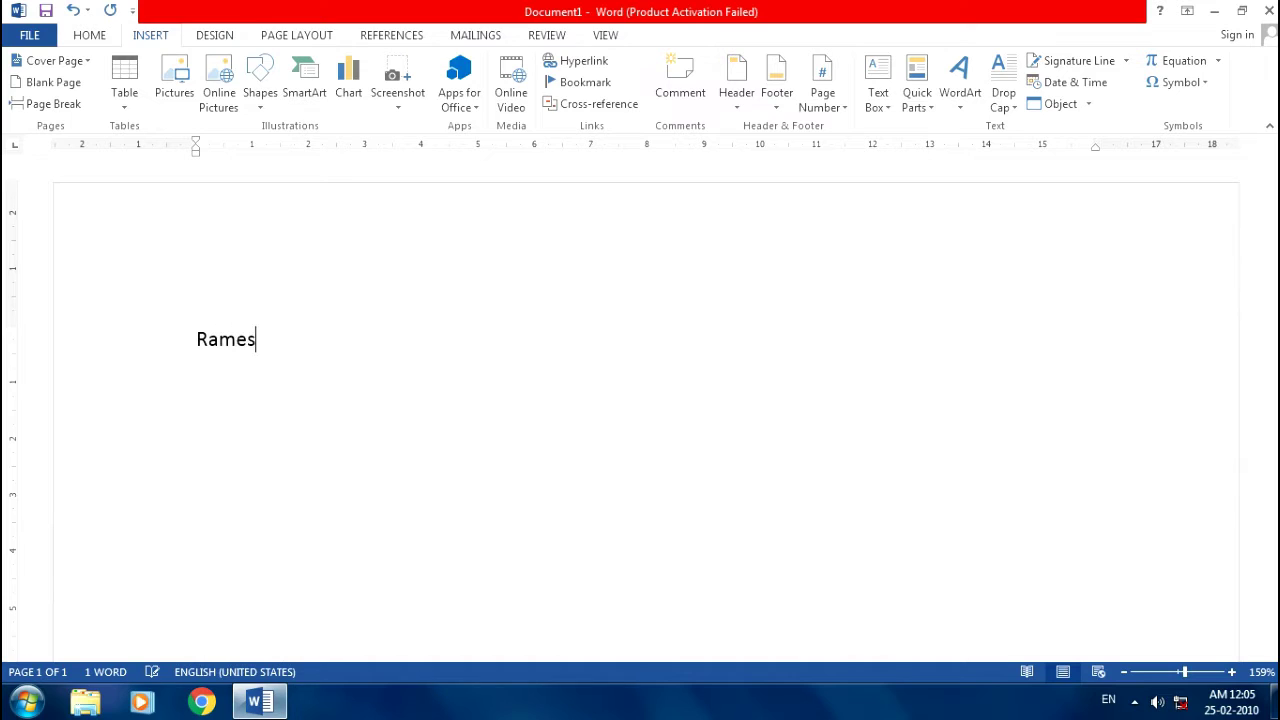
text(h)
key(Return)
text(Priya)
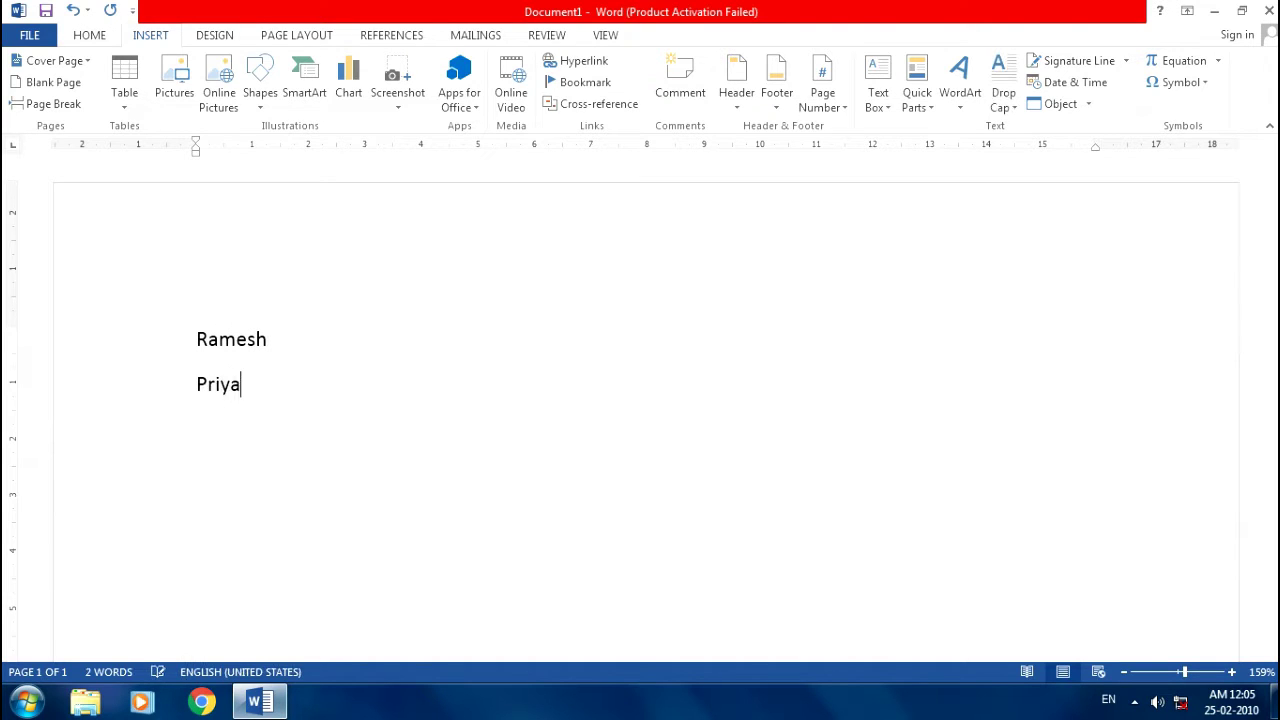
text(nka)
key(Return)
text(Kar)
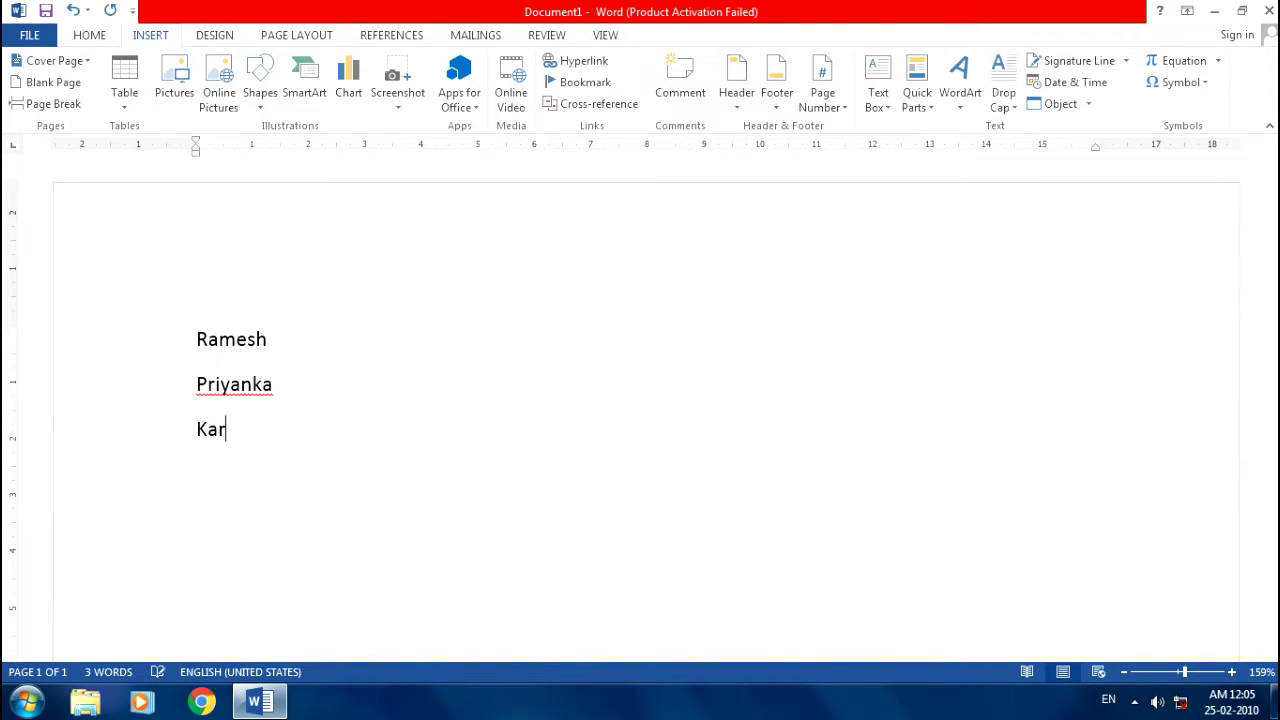
text(thik)
key(Return)
text(Kom)
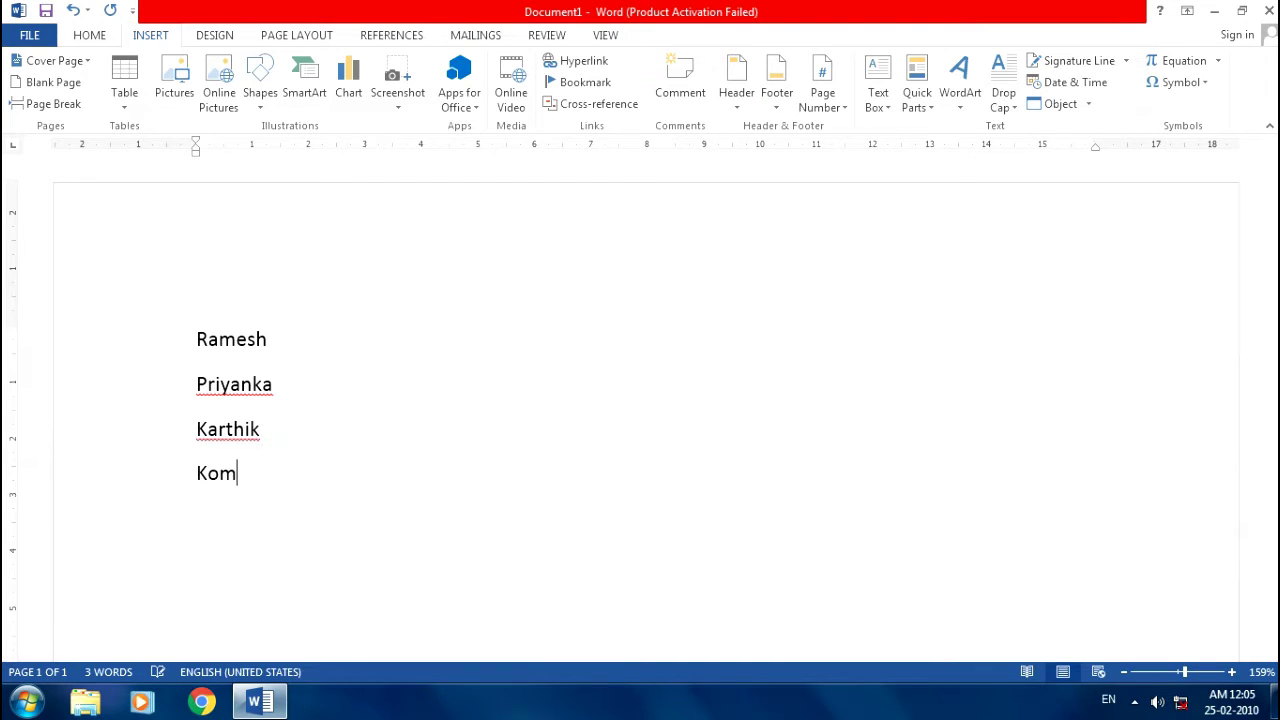
text(a)
key(Return)
key(BackSpace)
text(l)
key(Return)
Step: Add Vicky, Rishi, Minni, Mintu and Nina on separate lines below
text(Vic)
text(ky)
key(Return)
text(Ri)
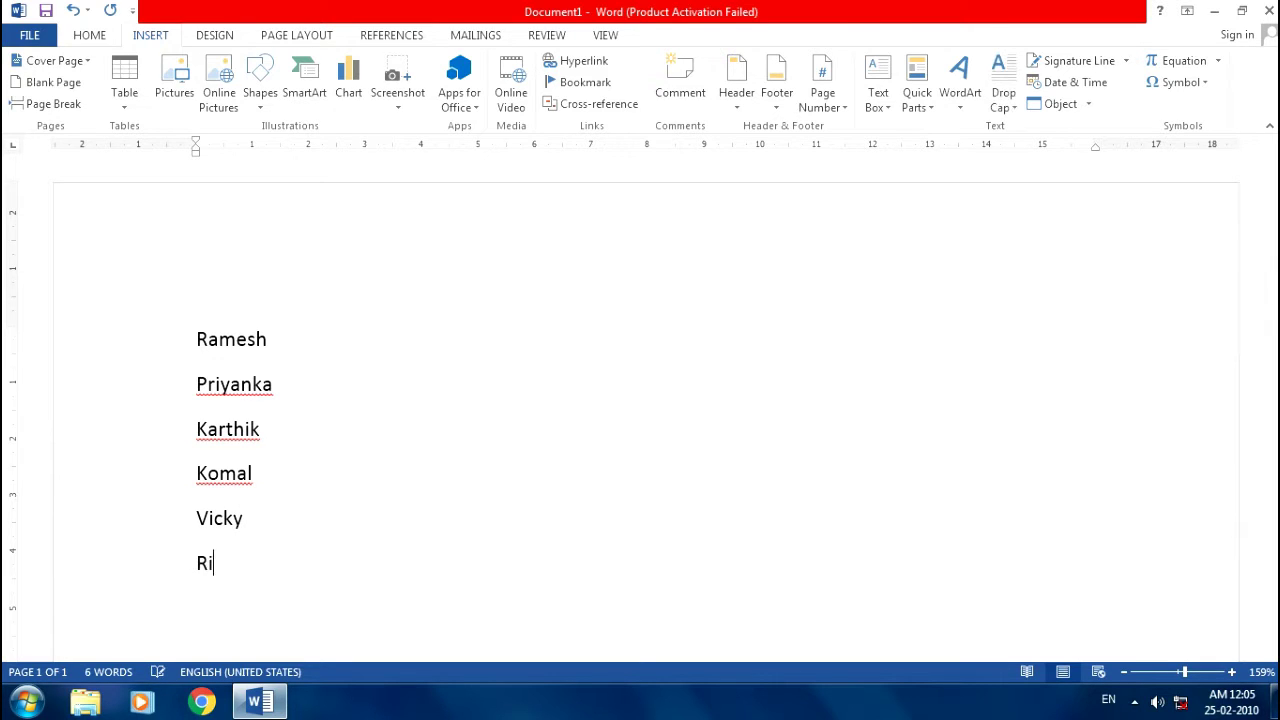
text(shi)
key(Return)
text(Minn)
text(i)
key(Return)
text(Mintu)
key(Return)
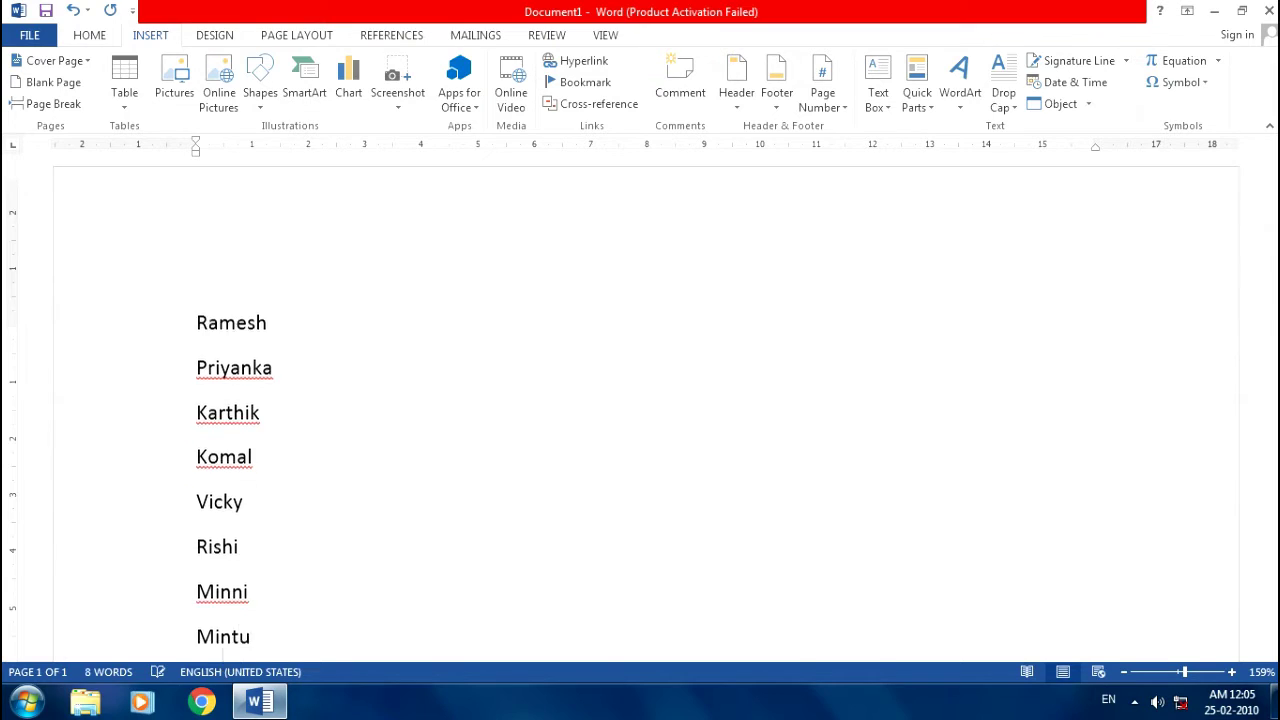
text(N)
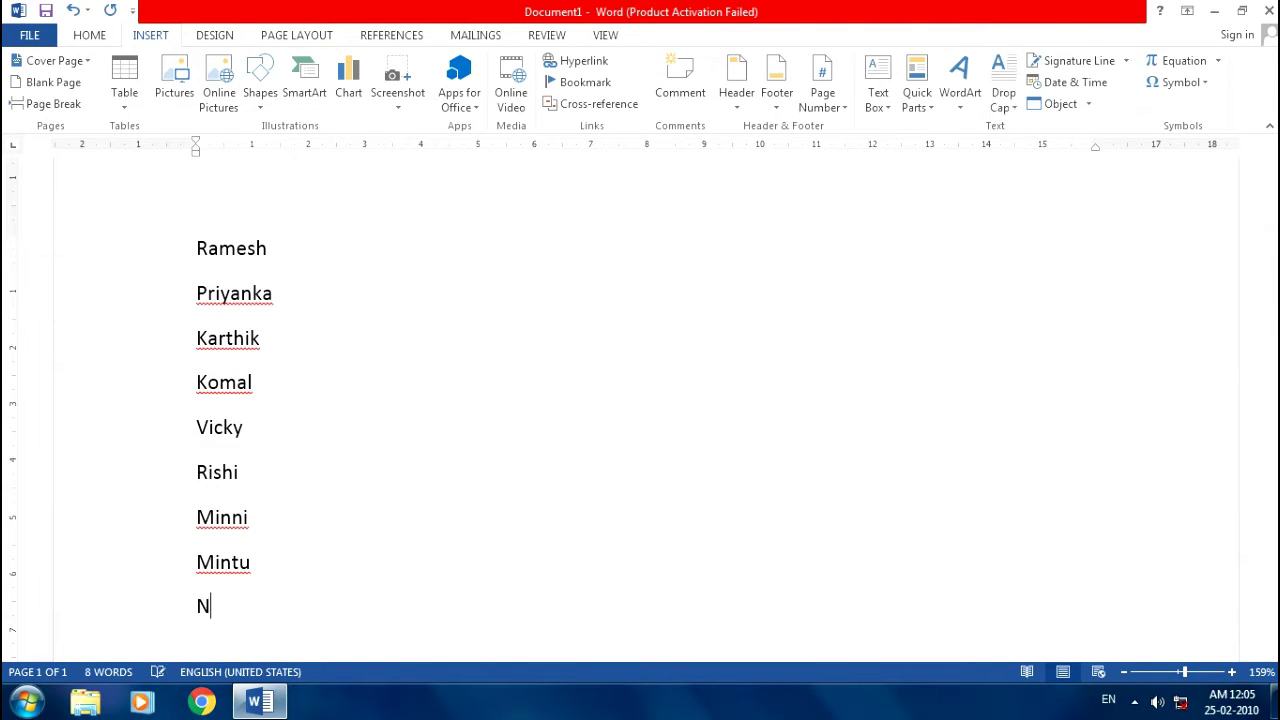
text(ina)
mouse_move(197, 251)
mouse_down()
mouse_move(283, 460)
mouse_move(306, 603)
mouse_up()
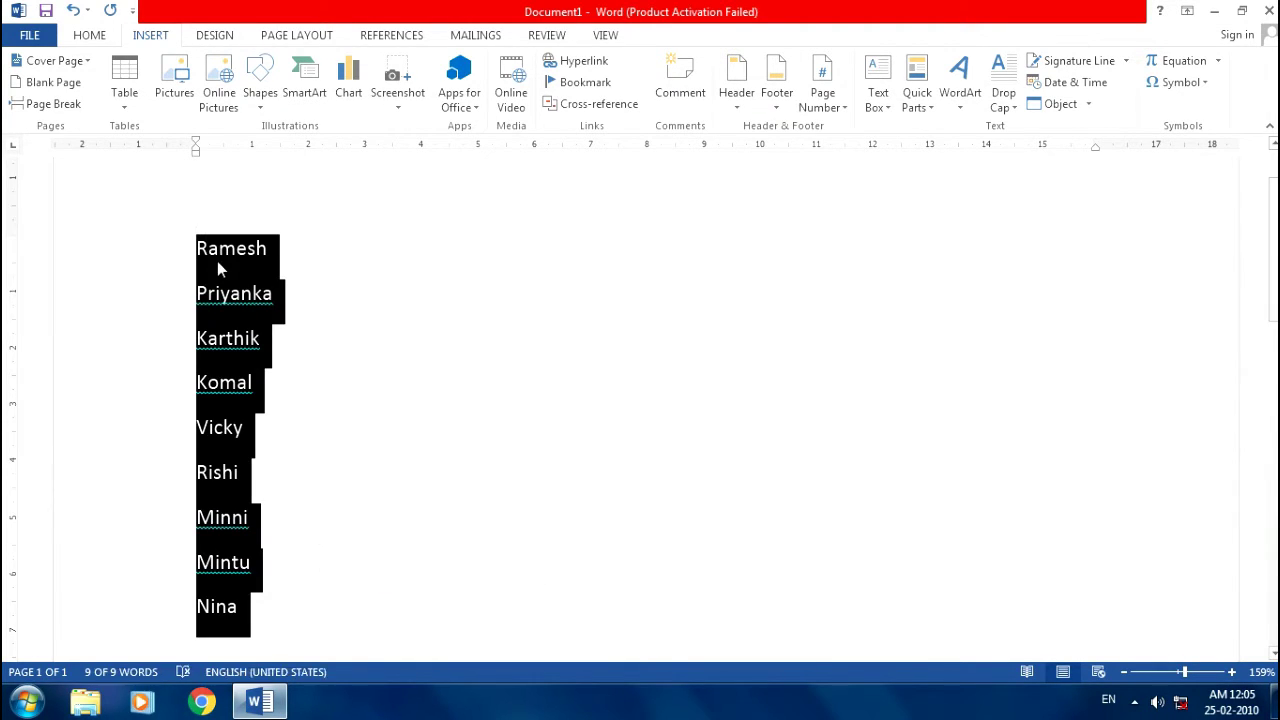
key(Right)
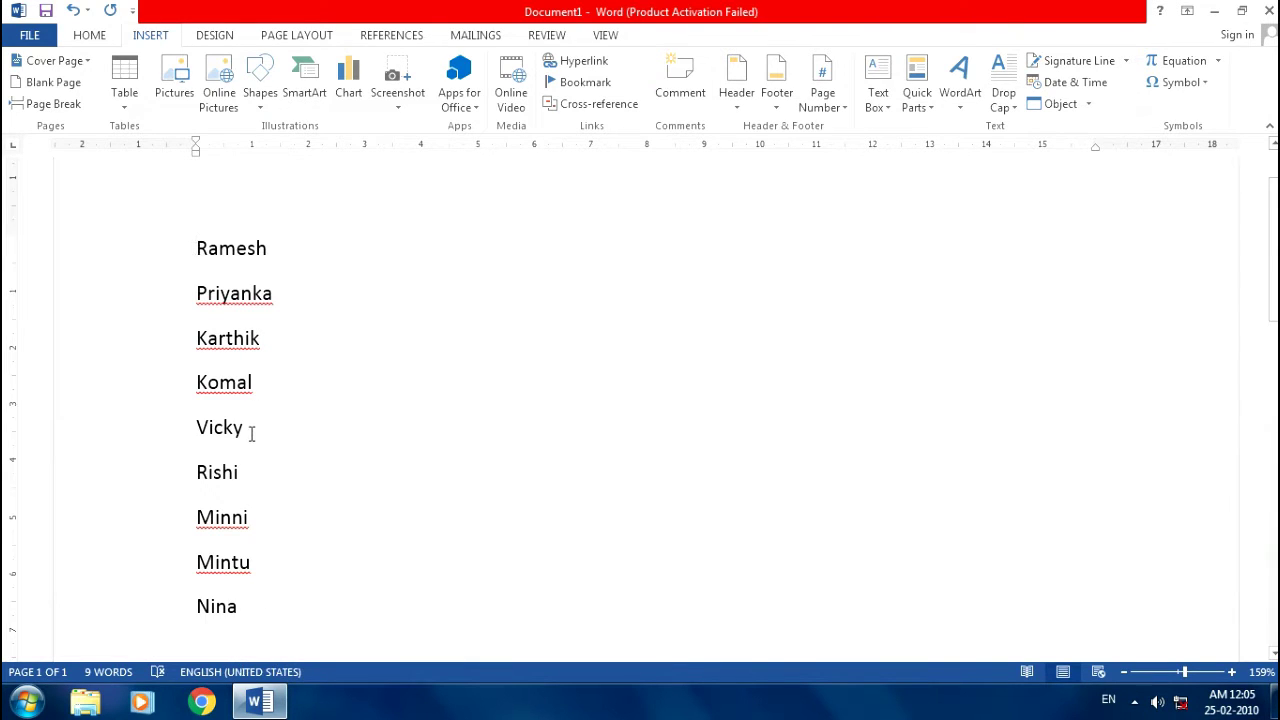
mouse_move(197, 250)
mouse_down()
mouse_move(283, 457)
mouse_move(306, 603)
mouse_up()
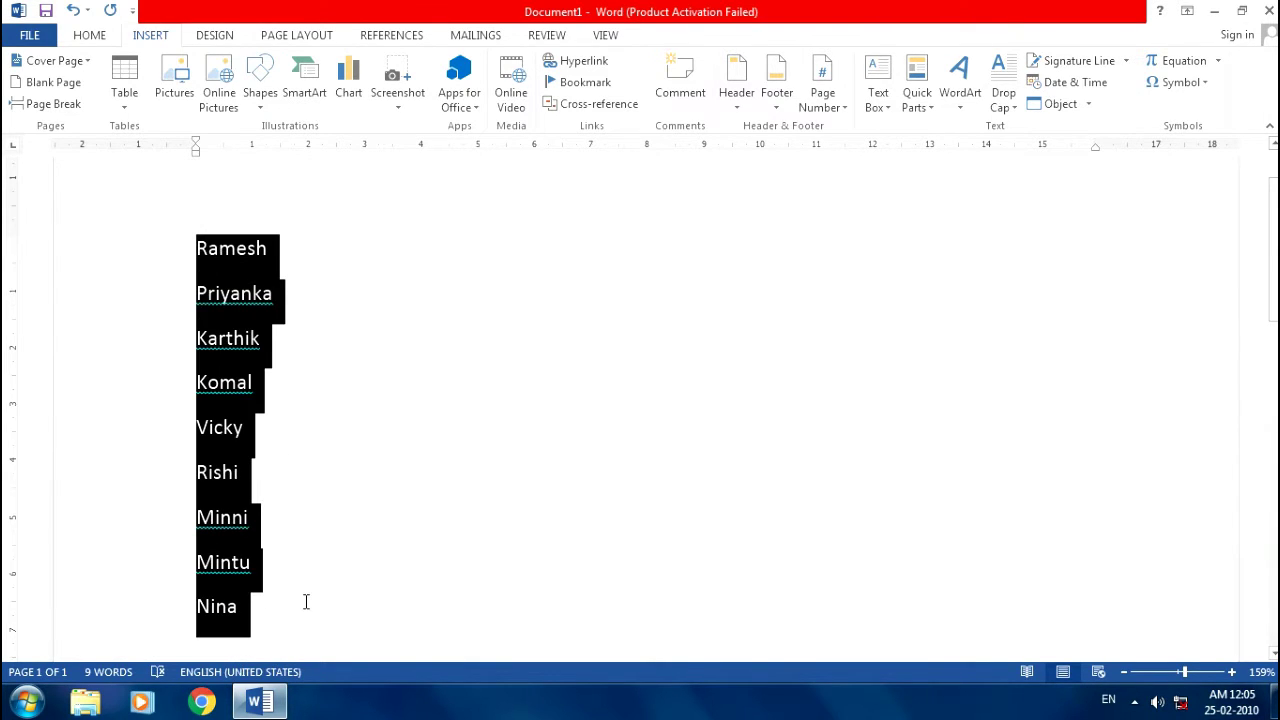
click(198, 250)
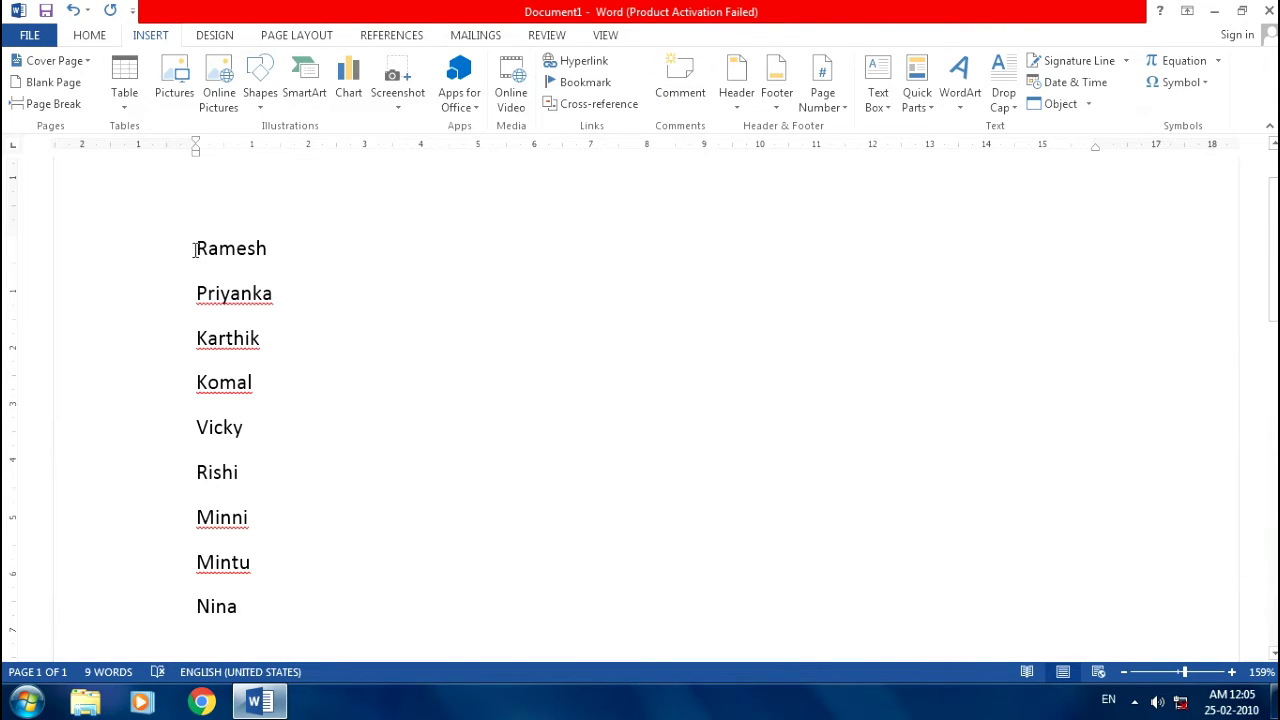
mouse_move(197, 250)
mouse_down()
mouse_move(296, 515)
mouse_move(306, 600)
mouse_up()
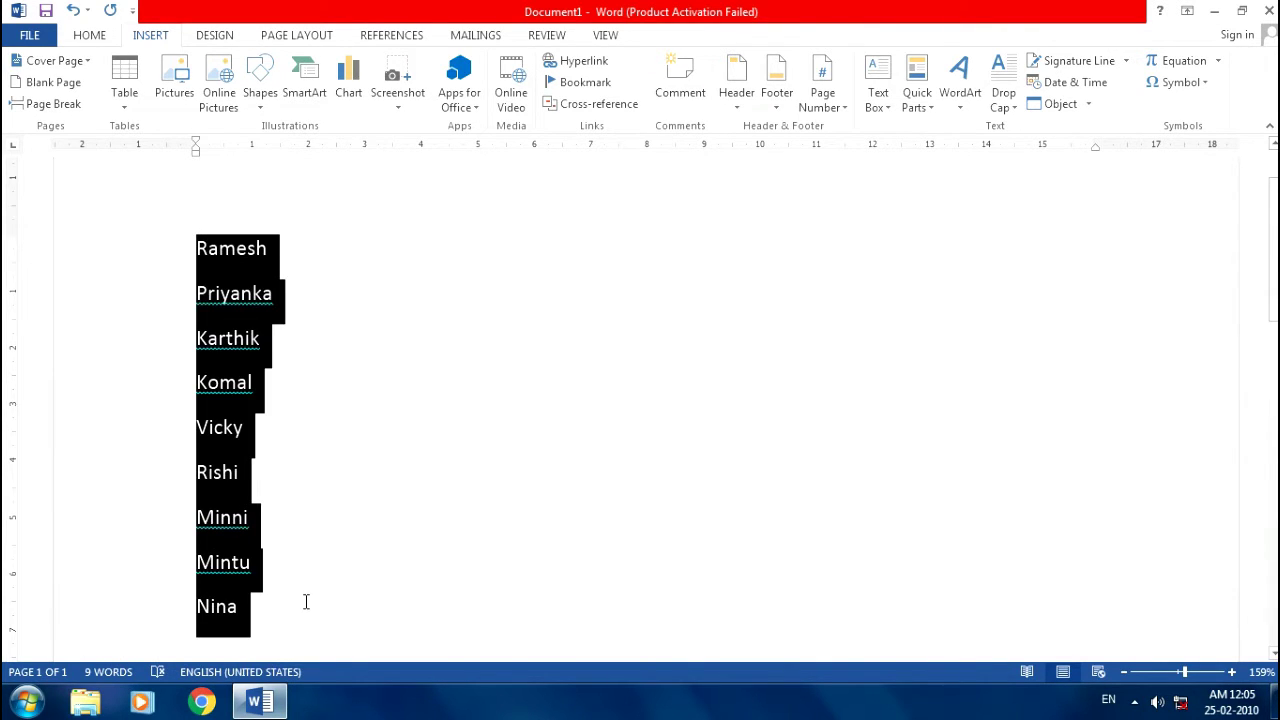
click(197, 250)
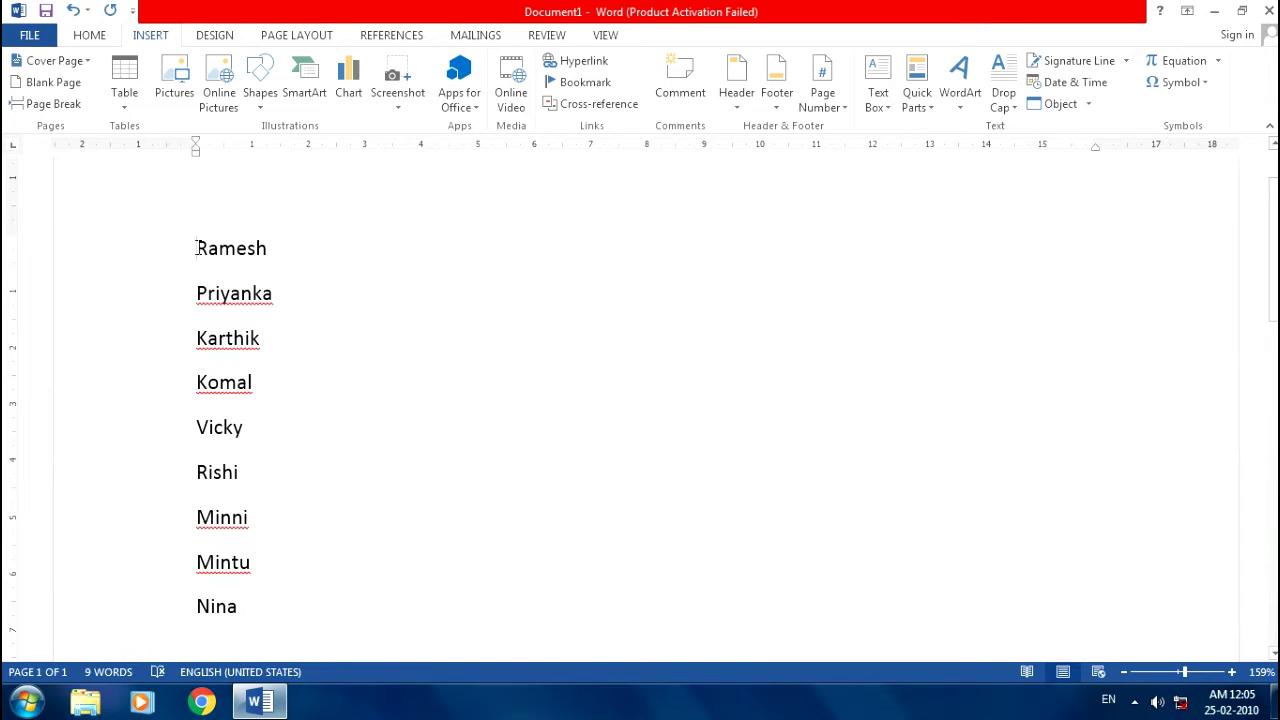
Step: Apply an In margin drop cap to the R of Ramesh
click(1012, 108)
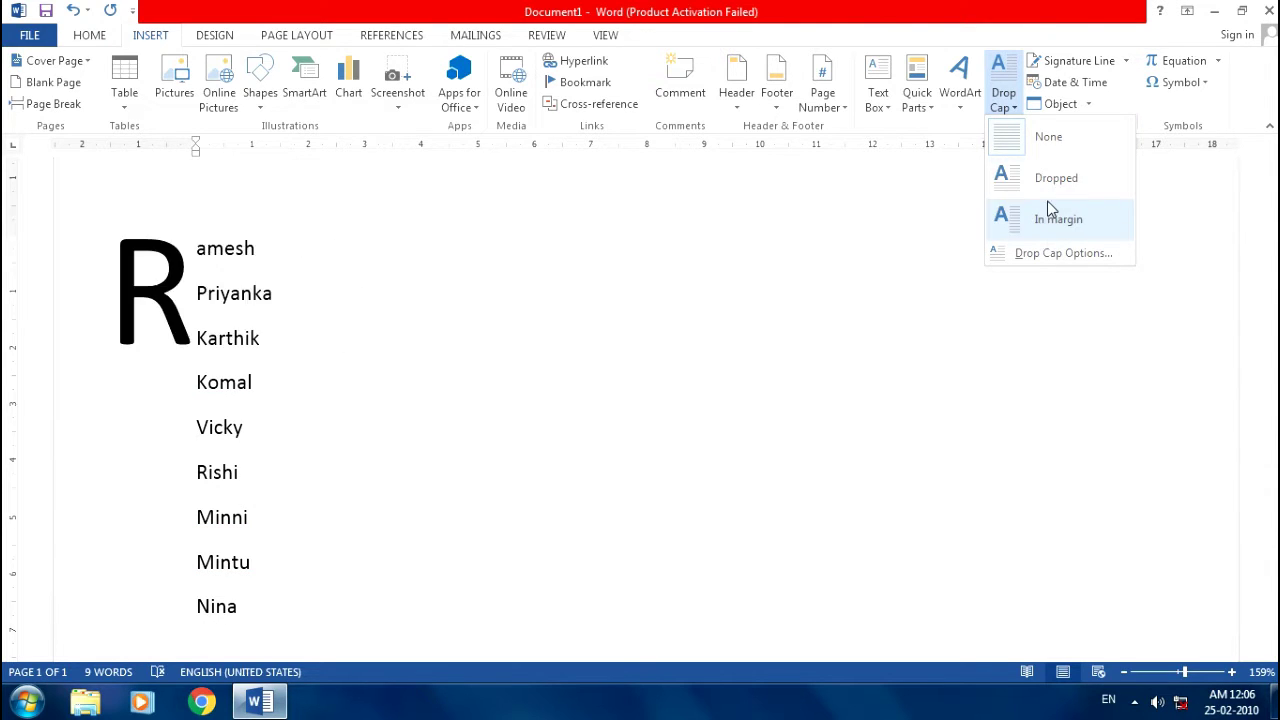
click(1058, 220)
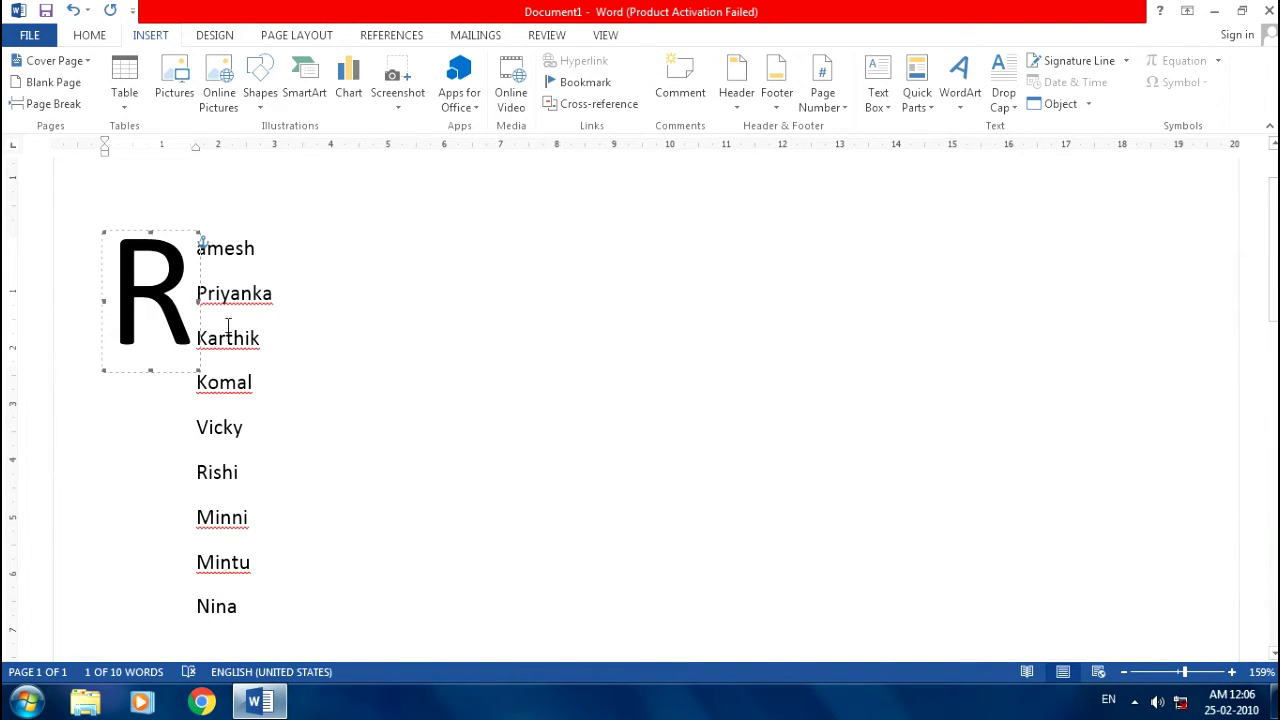
Step: Set the R drop cap's lines to drop to 6 in Drop Cap Options
click(1004, 108)
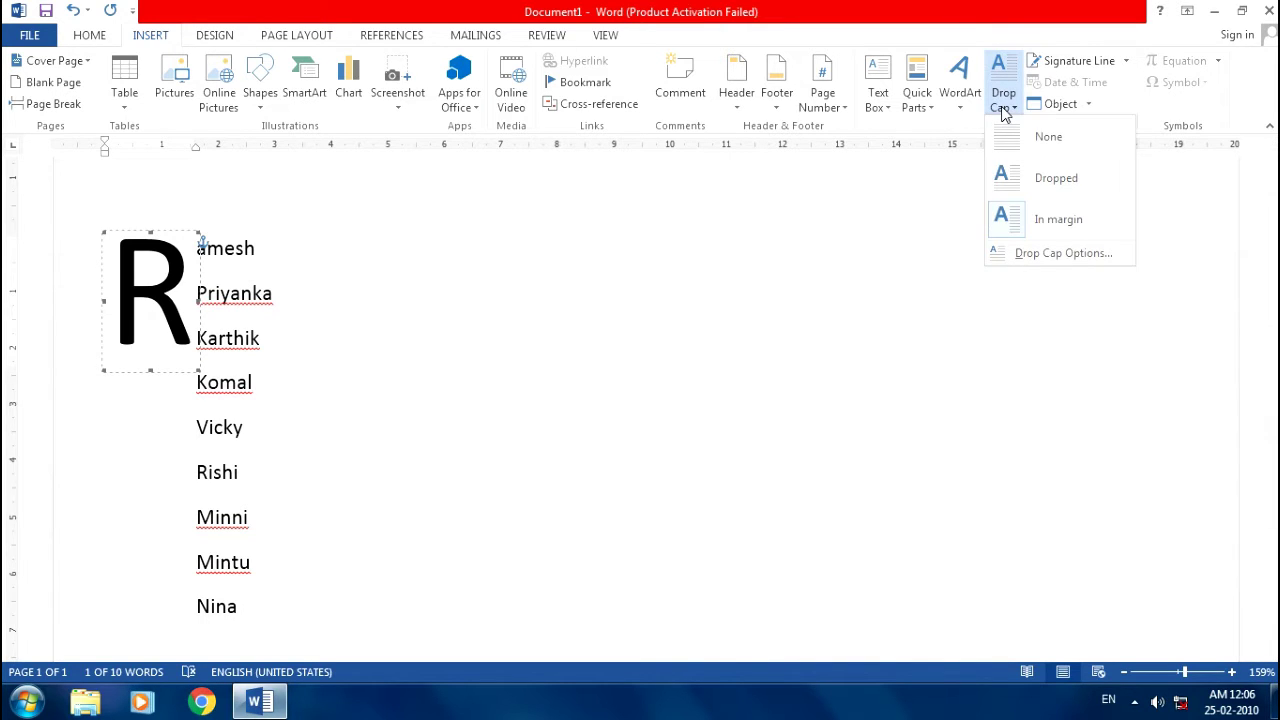
click(1044, 255)
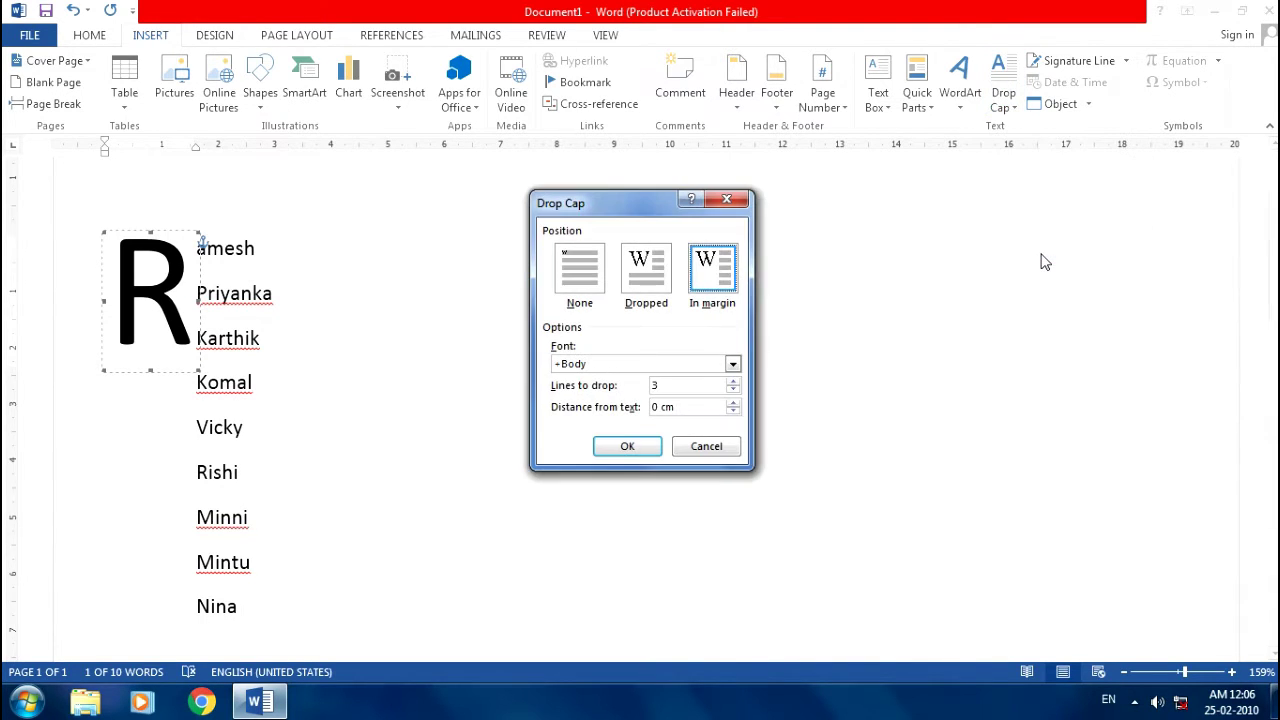
click(661, 387)
key(BackSpace)
text(6)
key(Return)
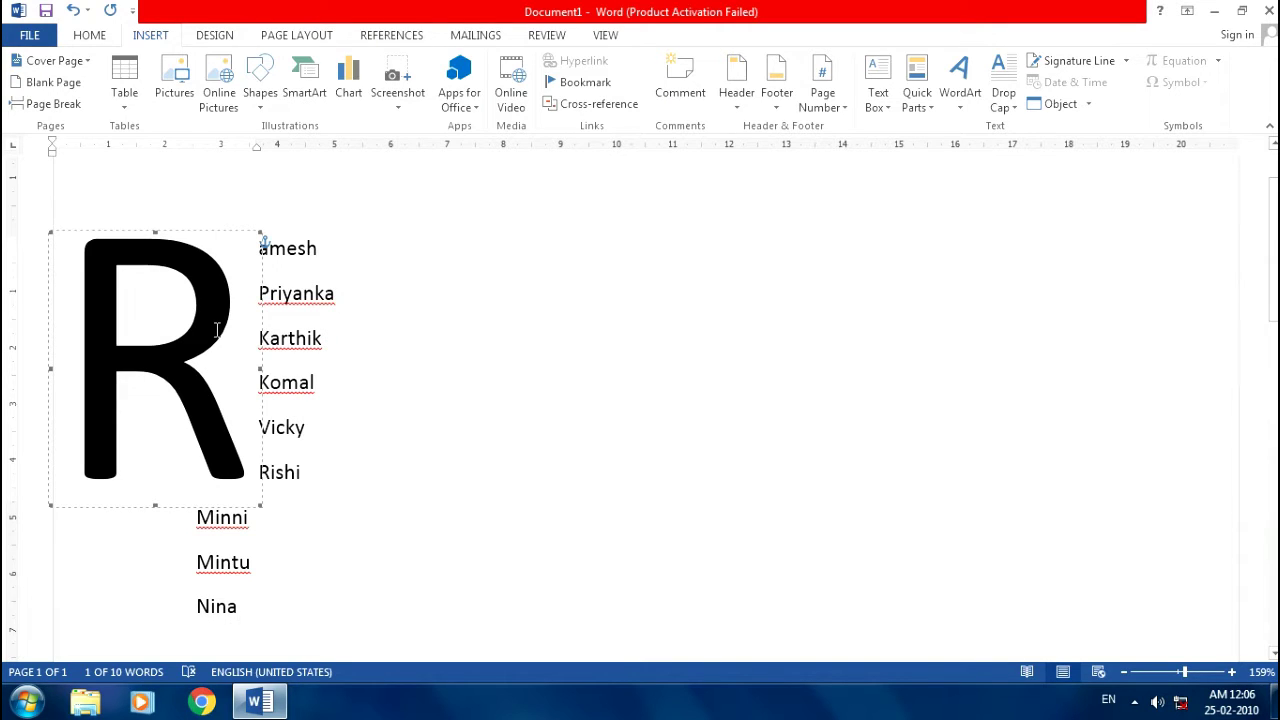
click(1003, 112)
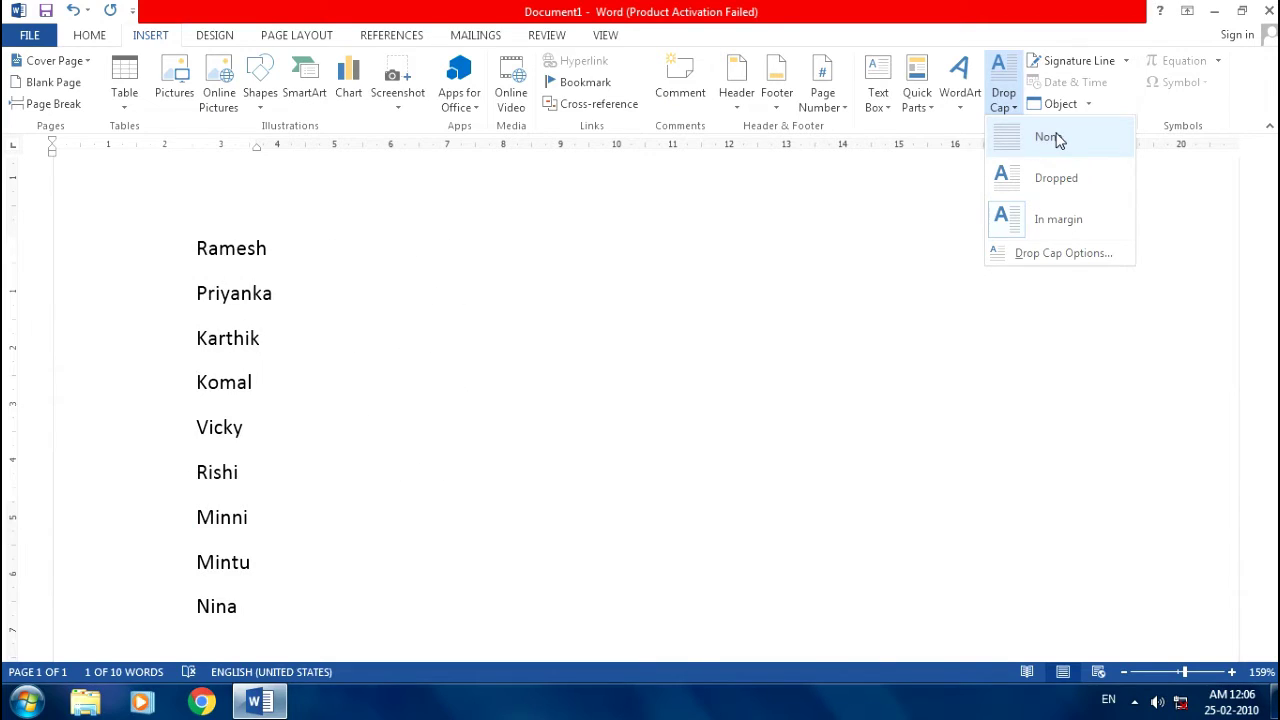
Step: Set Drop Cap to None, then select all nine names and delete them
click(1050, 137)
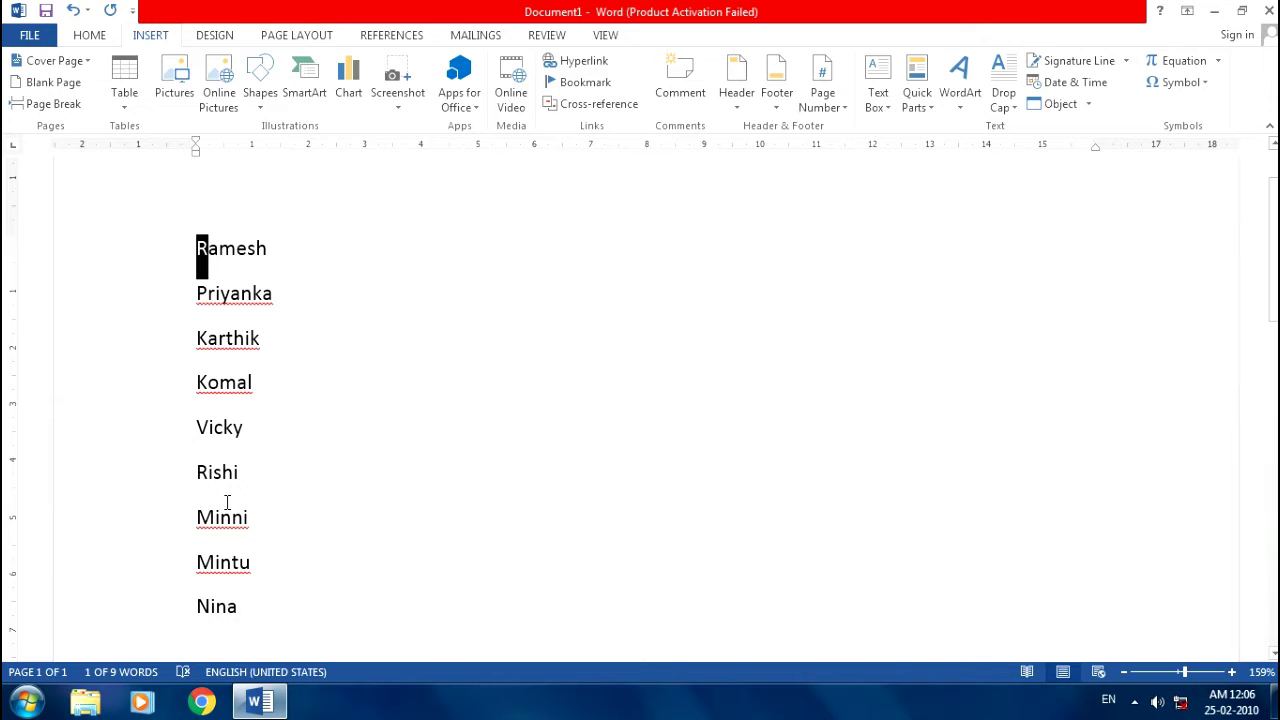
scroll(313, 492, down, 2)
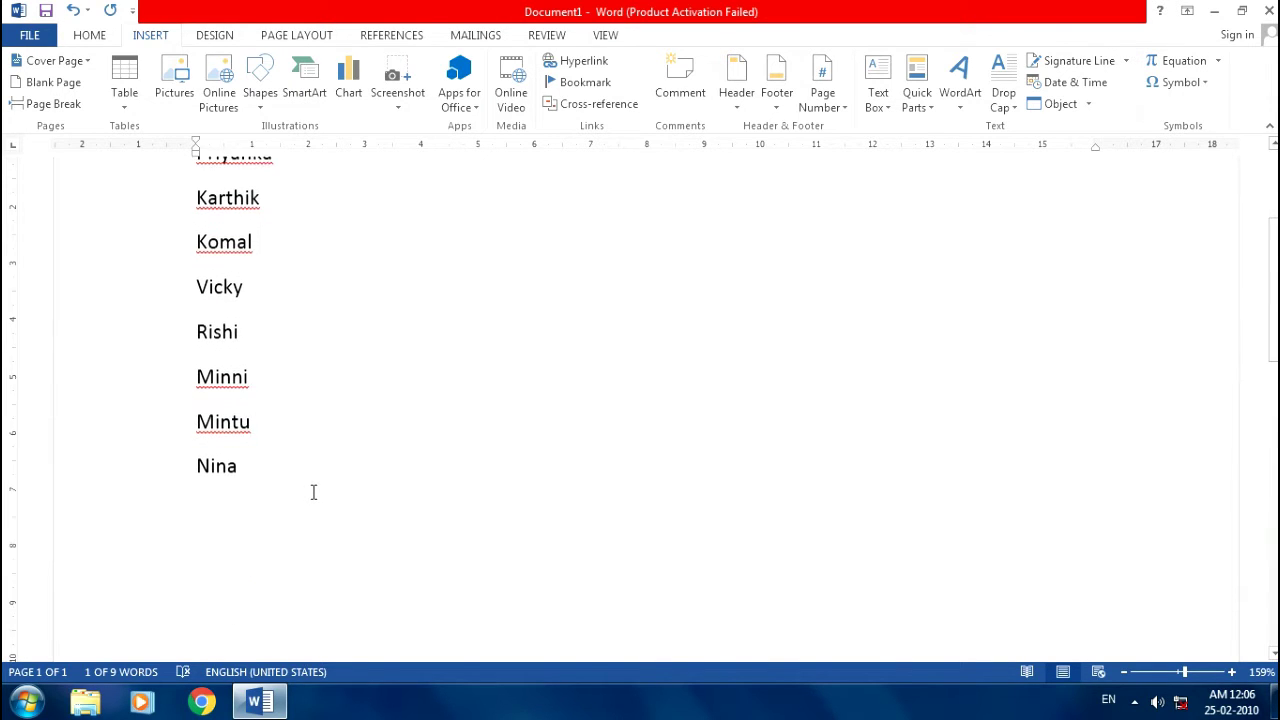
key(ctrl+a)
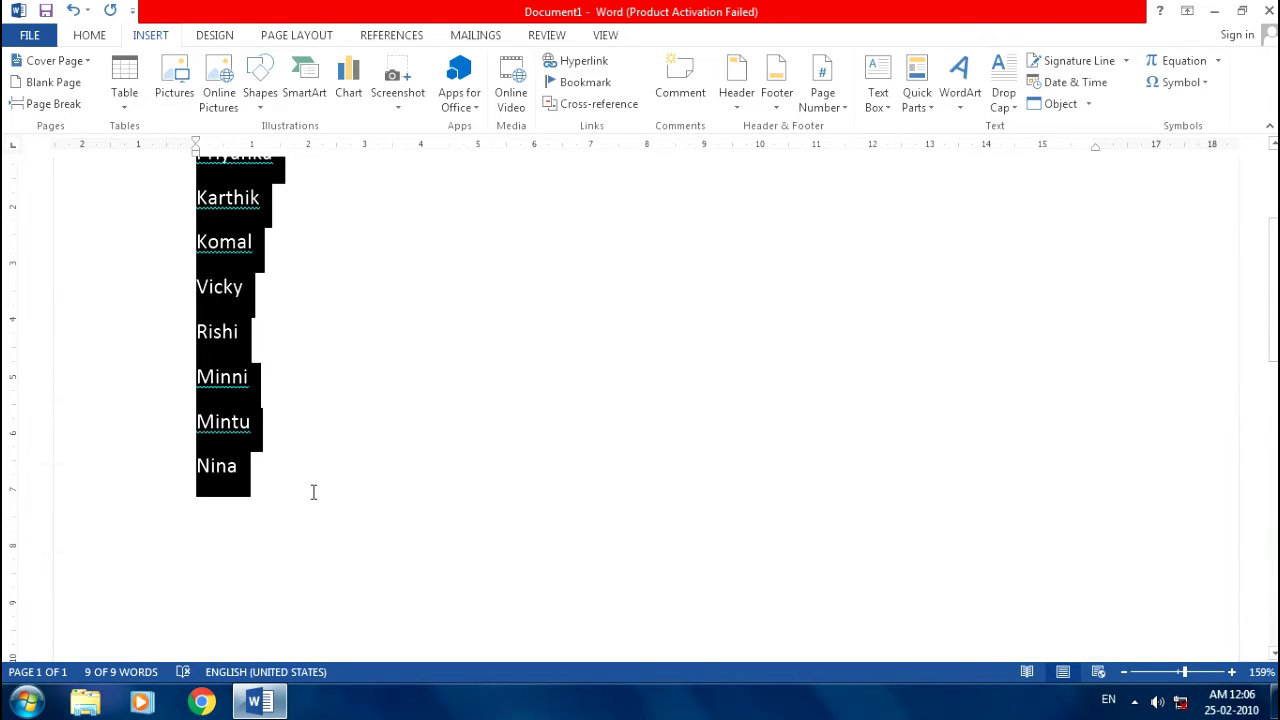
key(Delete)
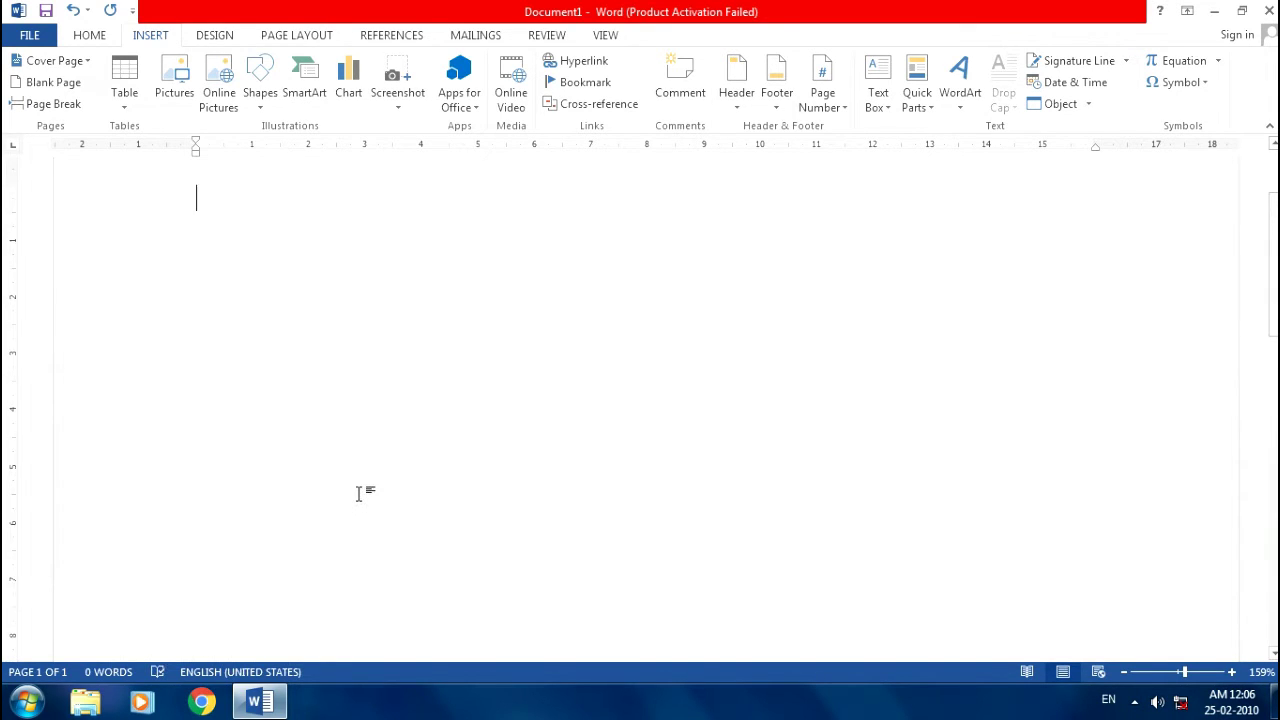
scroll(358, 493, up, 2)
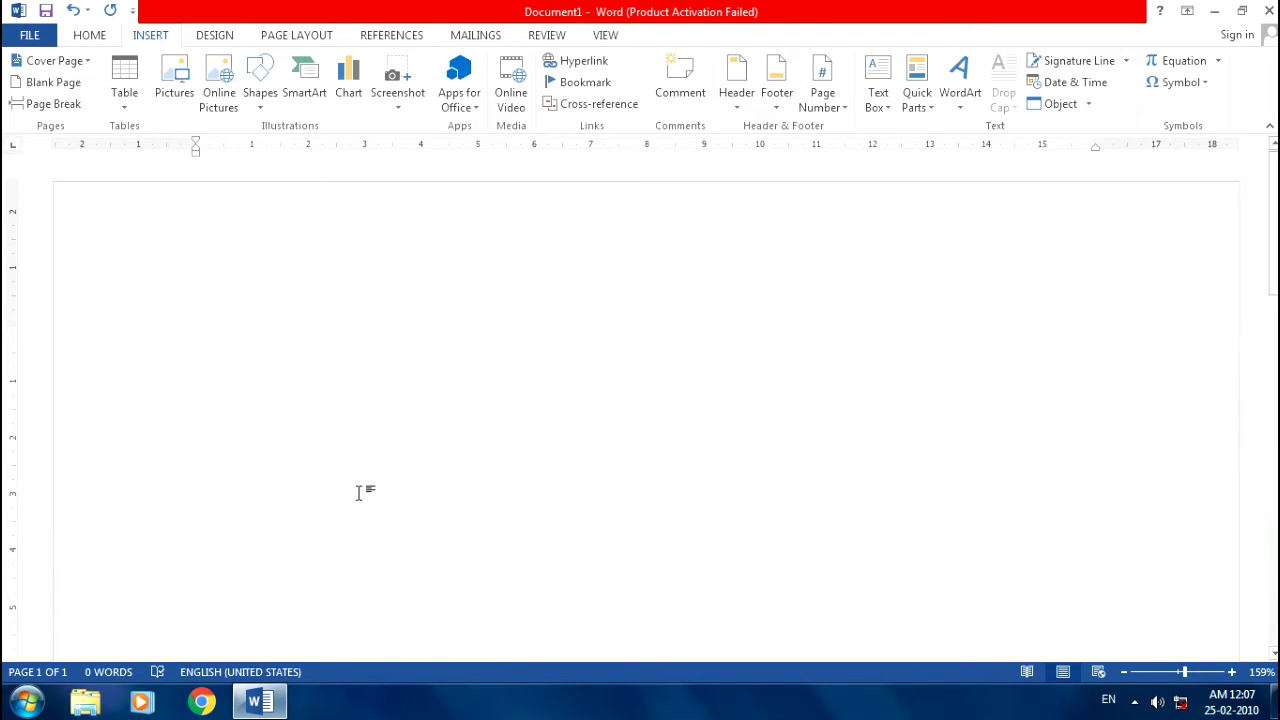
click(1068, 61)
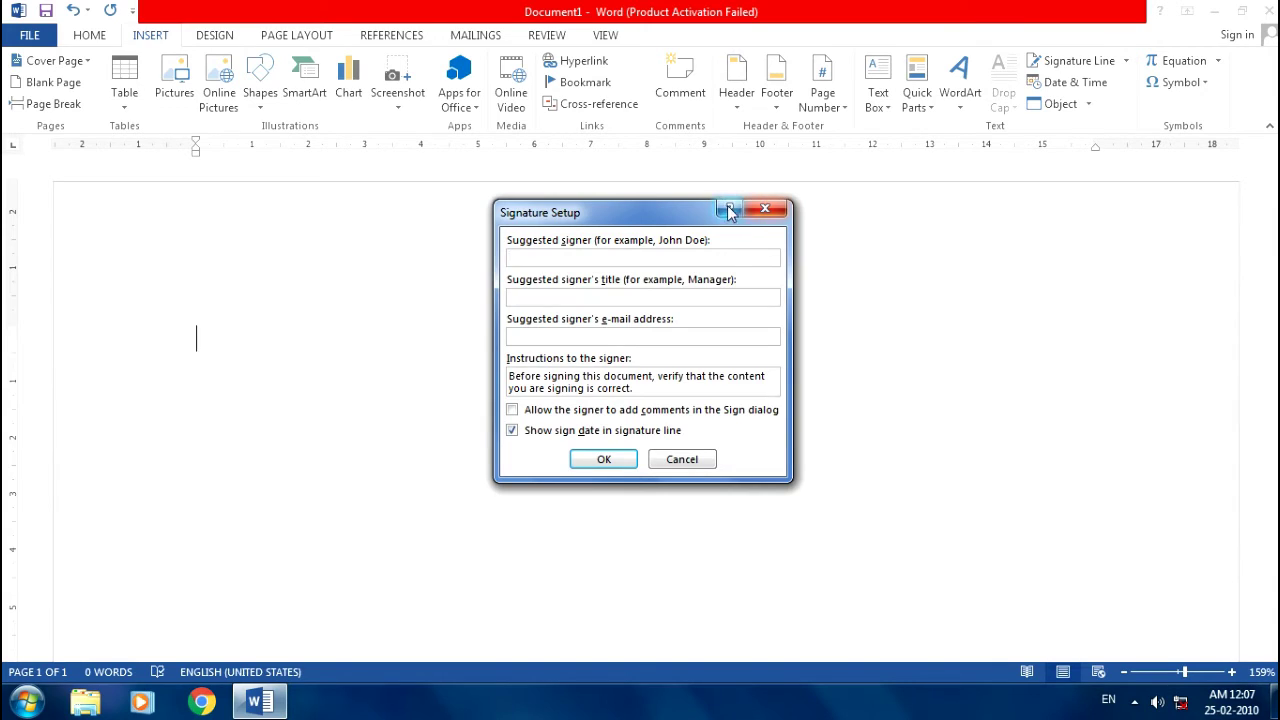
click(595, 460)
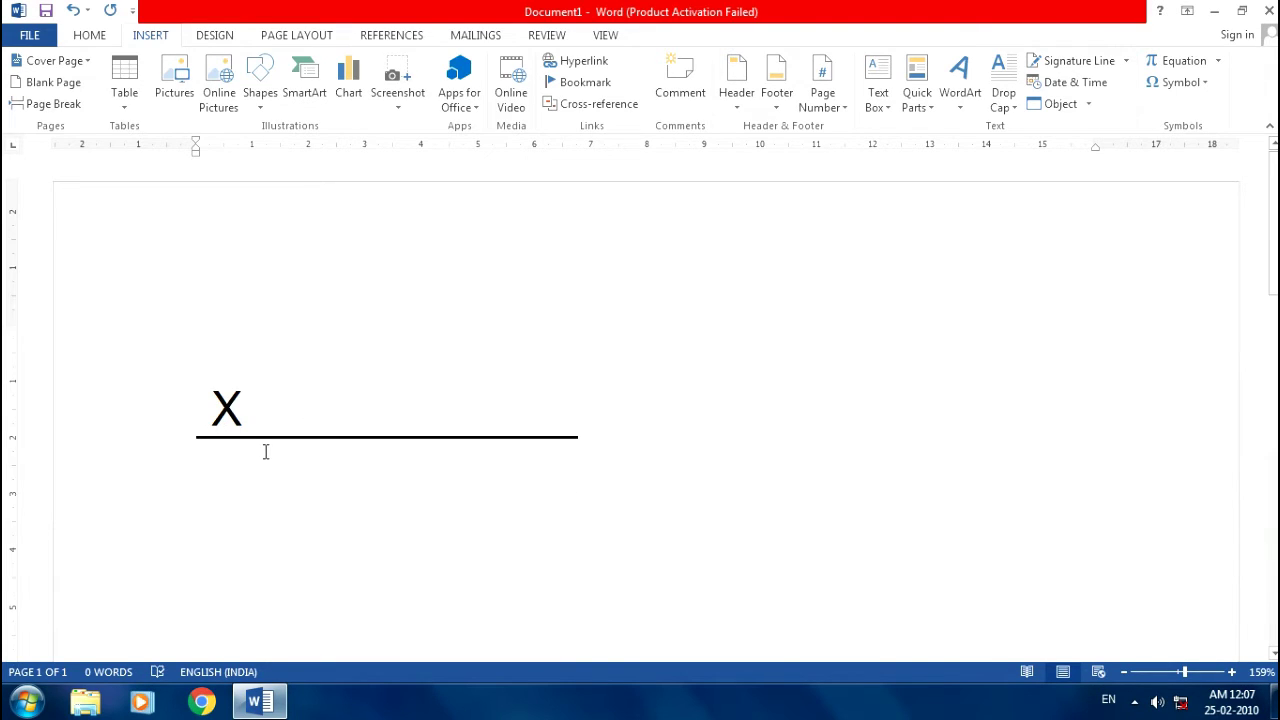
click(318, 428)
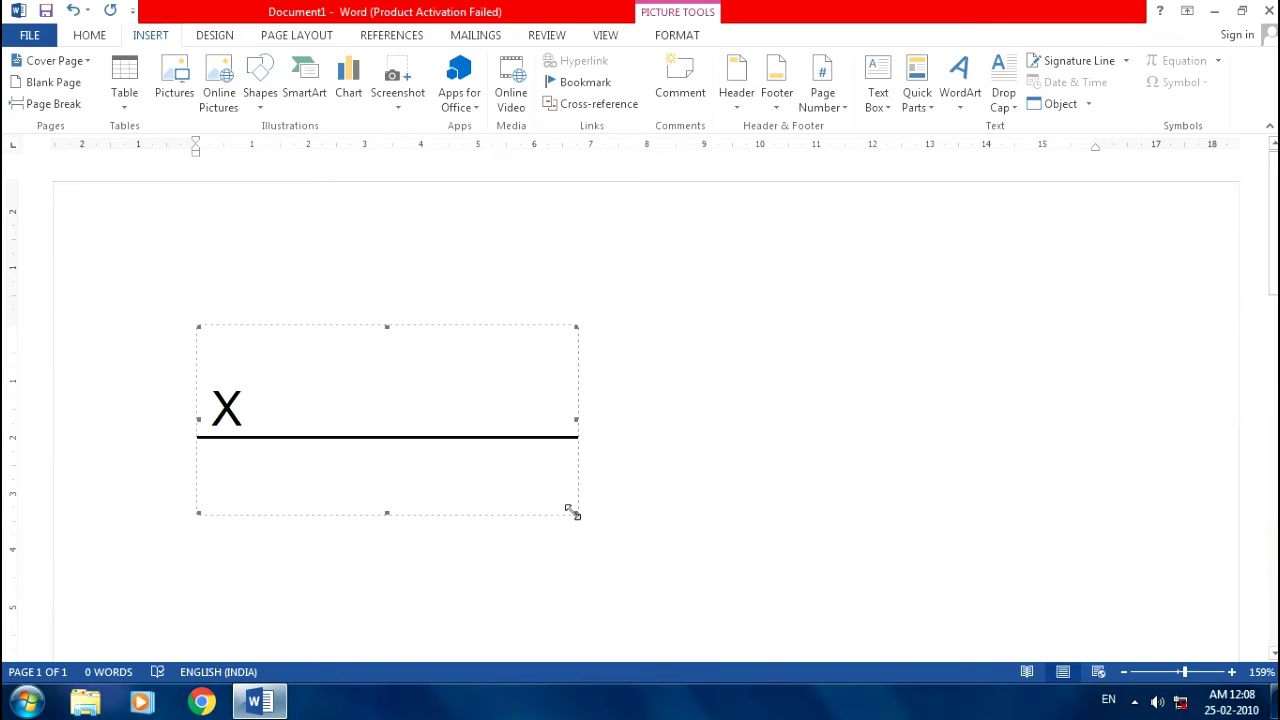
mouse_move(572, 512)
mouse_down()
mouse_move(474, 440)
mouse_move(545, 546)
mouse_up()
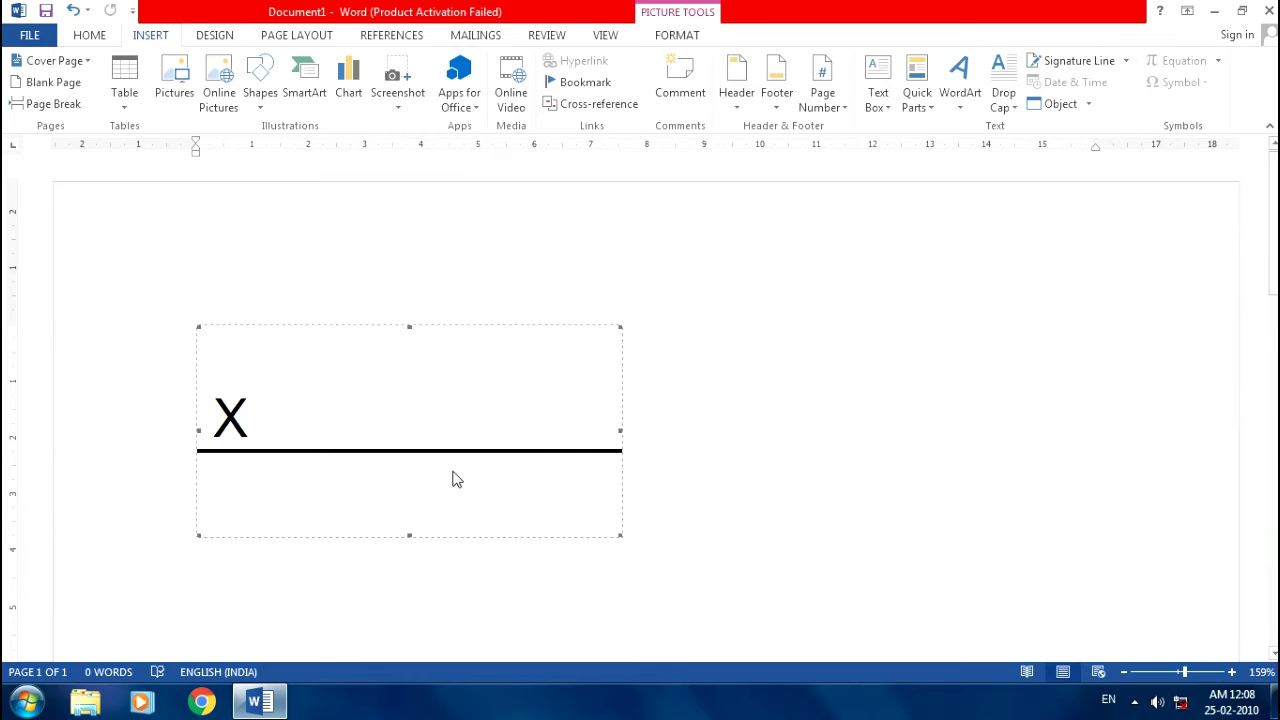
key(Delete)
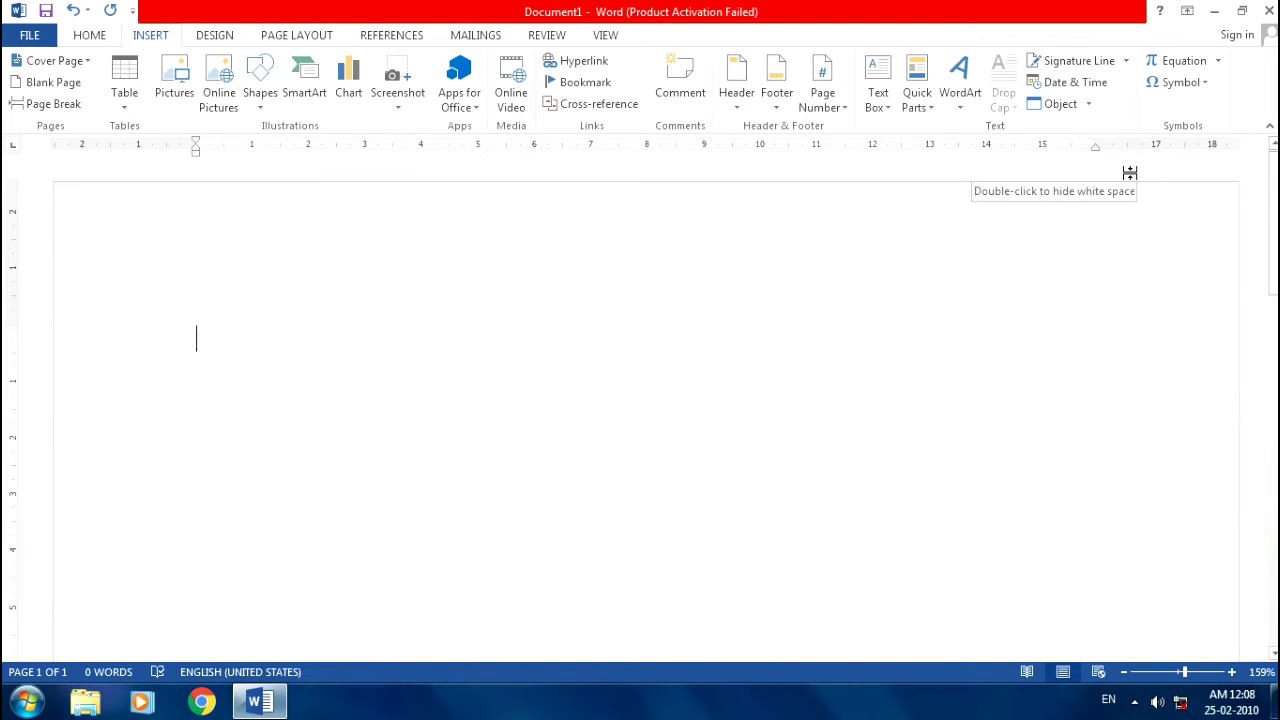
click(1043, 62)
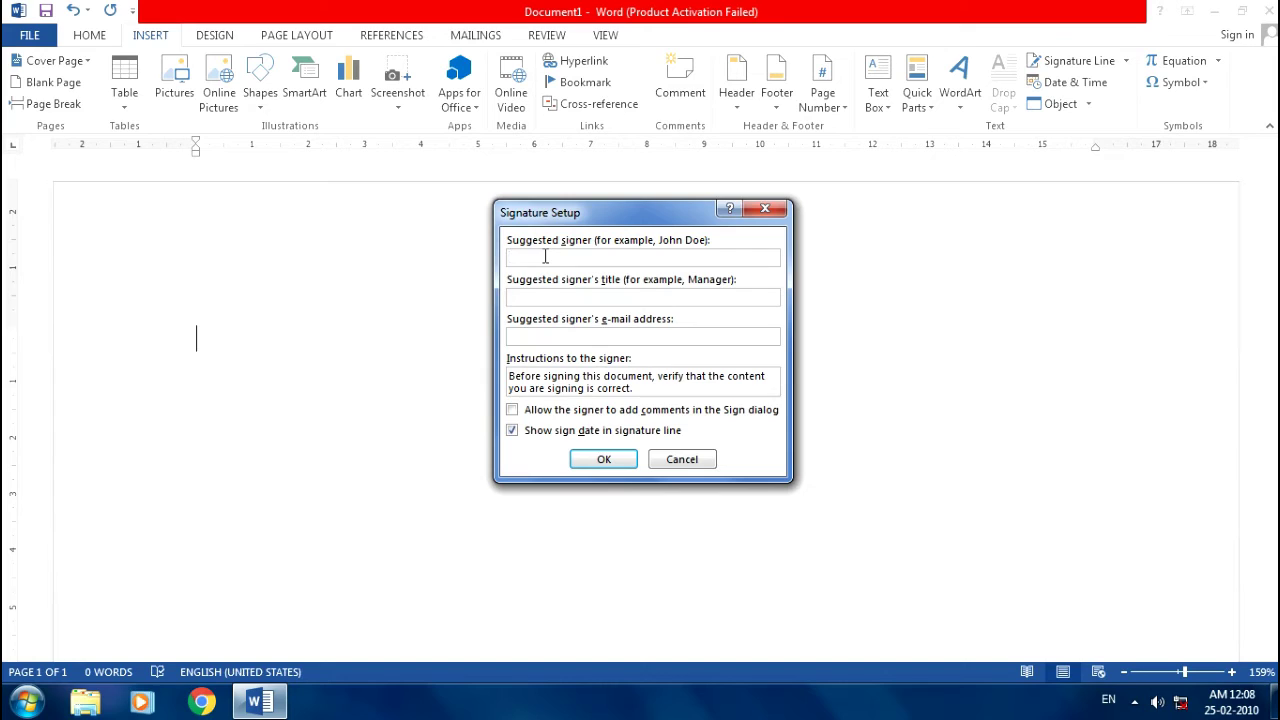
text(P)
key(BackSpace)
text(Stu)
text(dent Sign)
text(ature)
key(Return)
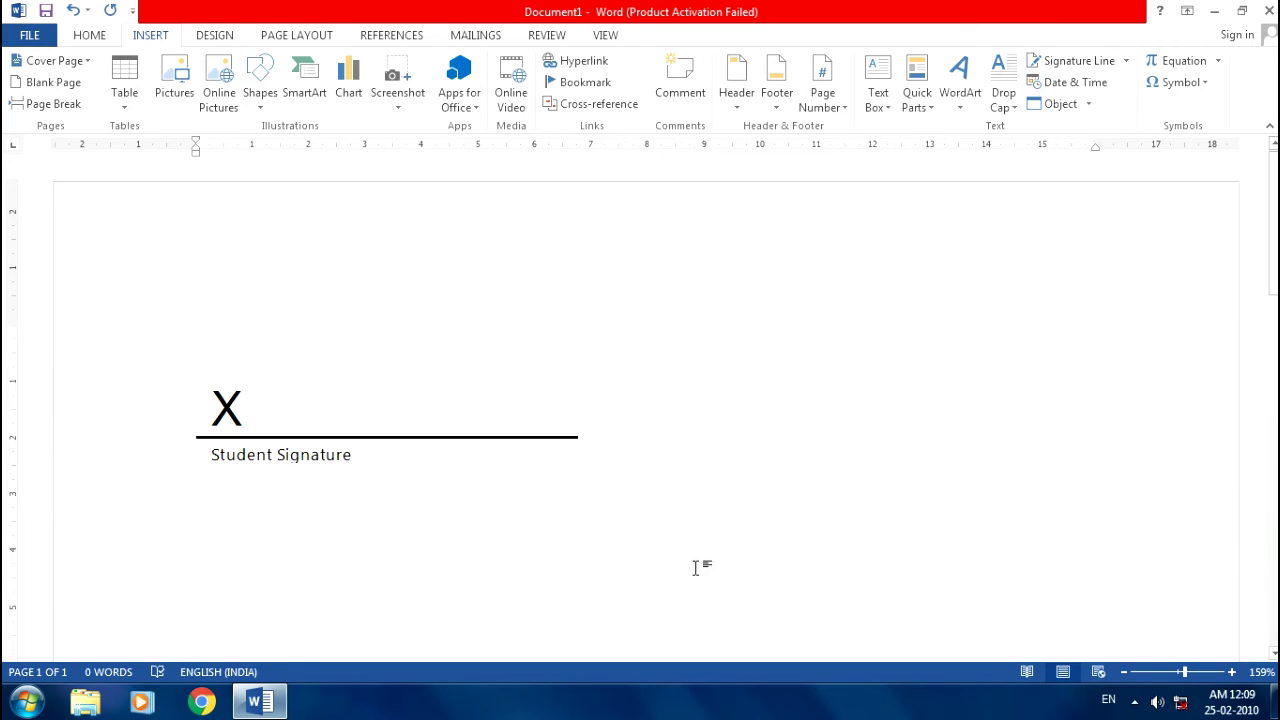
key(ctrl+a)
key(Delete)
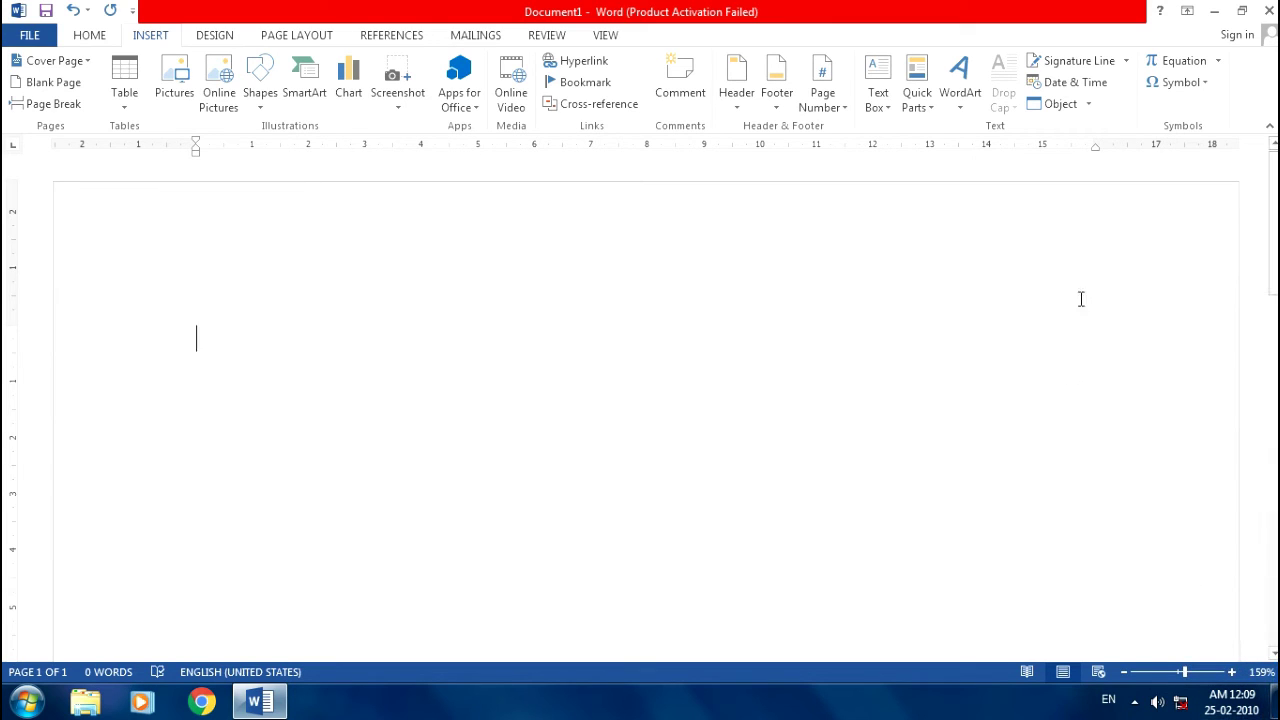
Step: Insert the date in the 'Thursday, February 25, 2010' format via Date & Time
click(1060, 84)
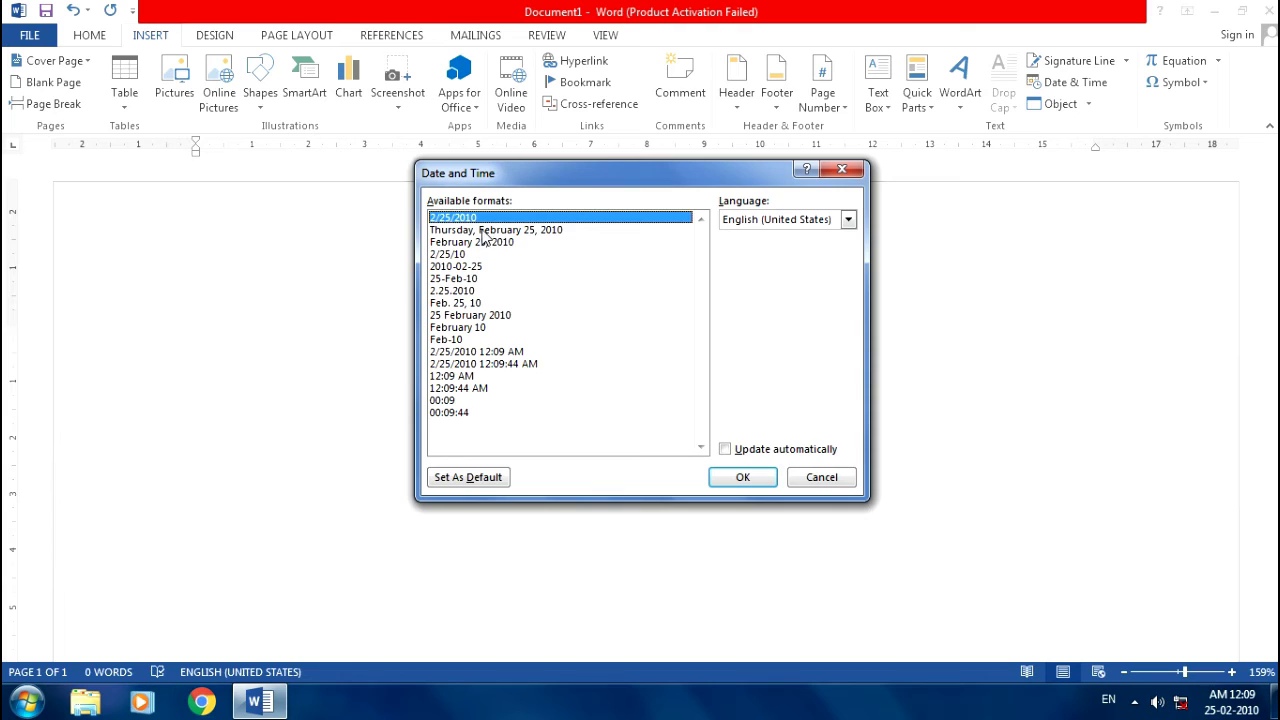
click(484, 231)
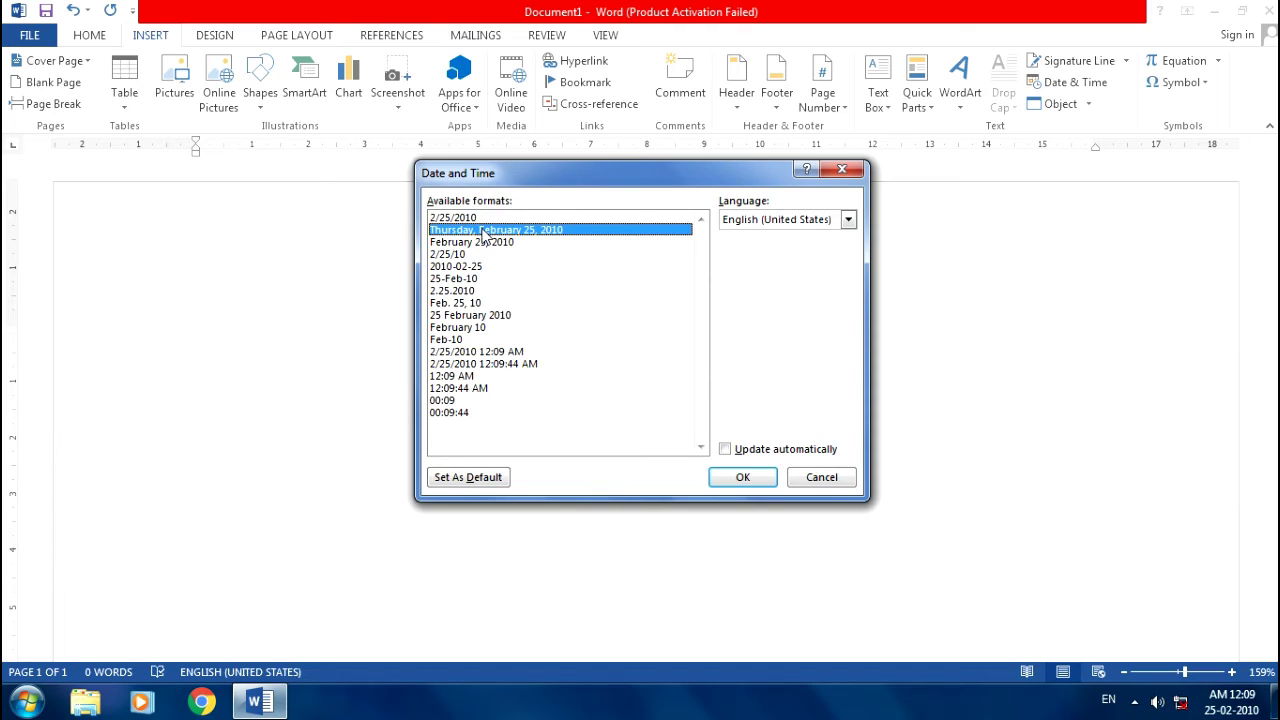
click(724, 484)
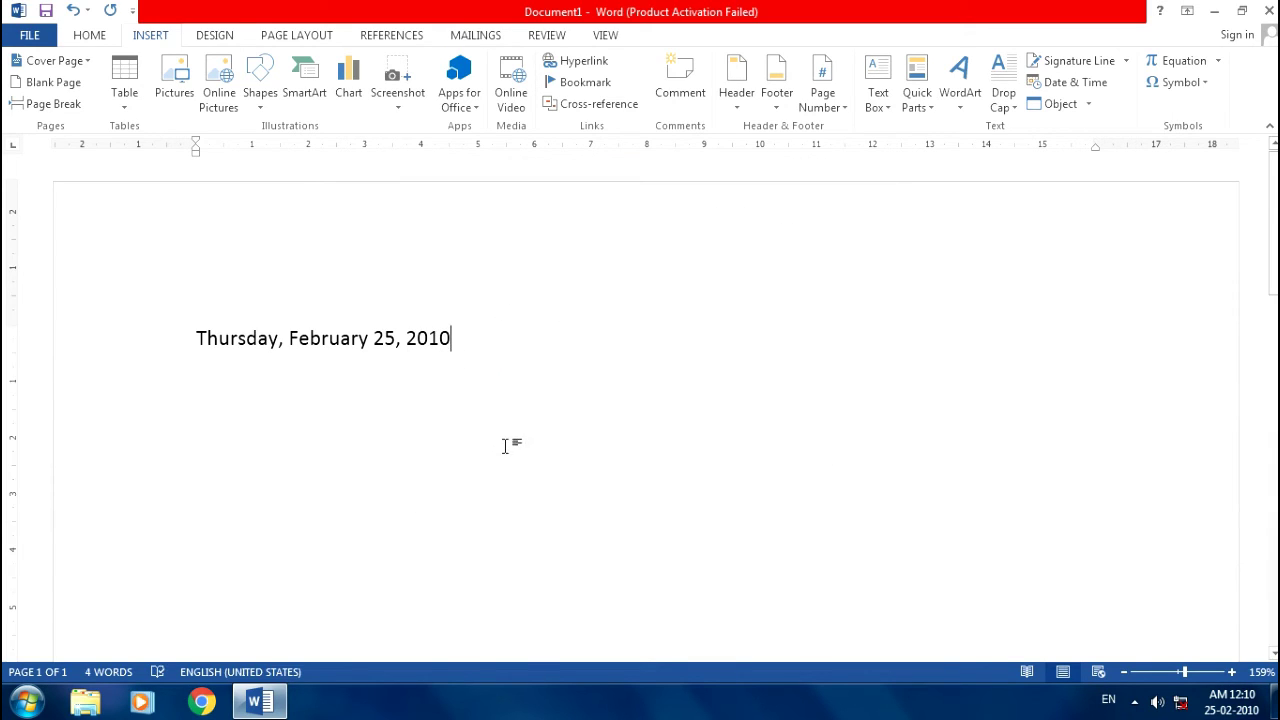
key(Return)
click(1062, 84)
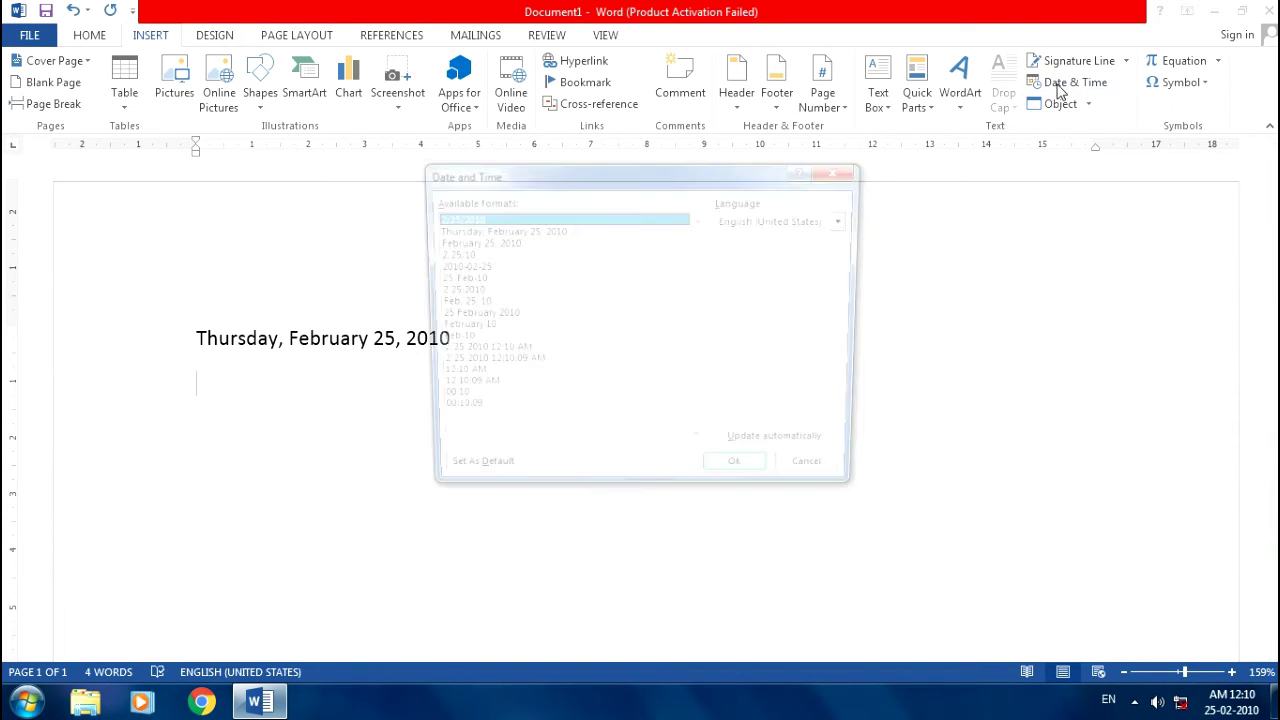
key(Escape)
key(BackSpace)
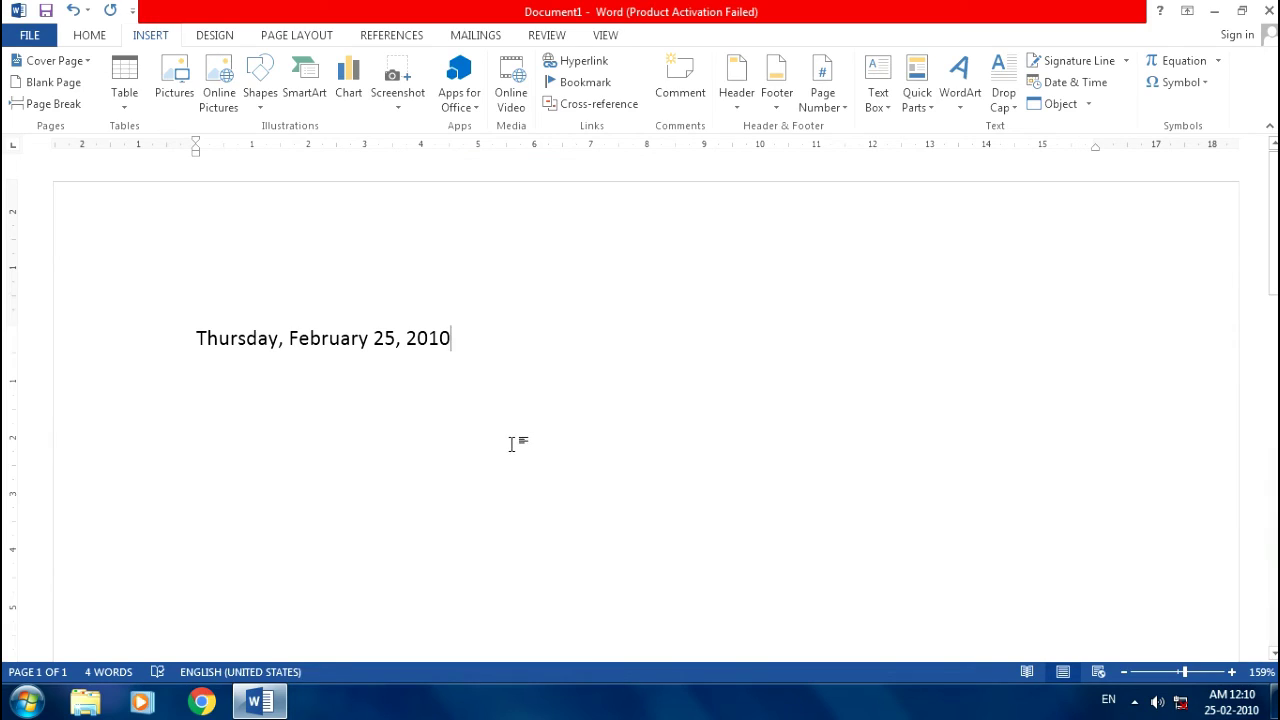
Step: On a new line, insert the date with time and seconds, 2/25/2010 12:10:11 AM
key(Return)
click(1065, 82)
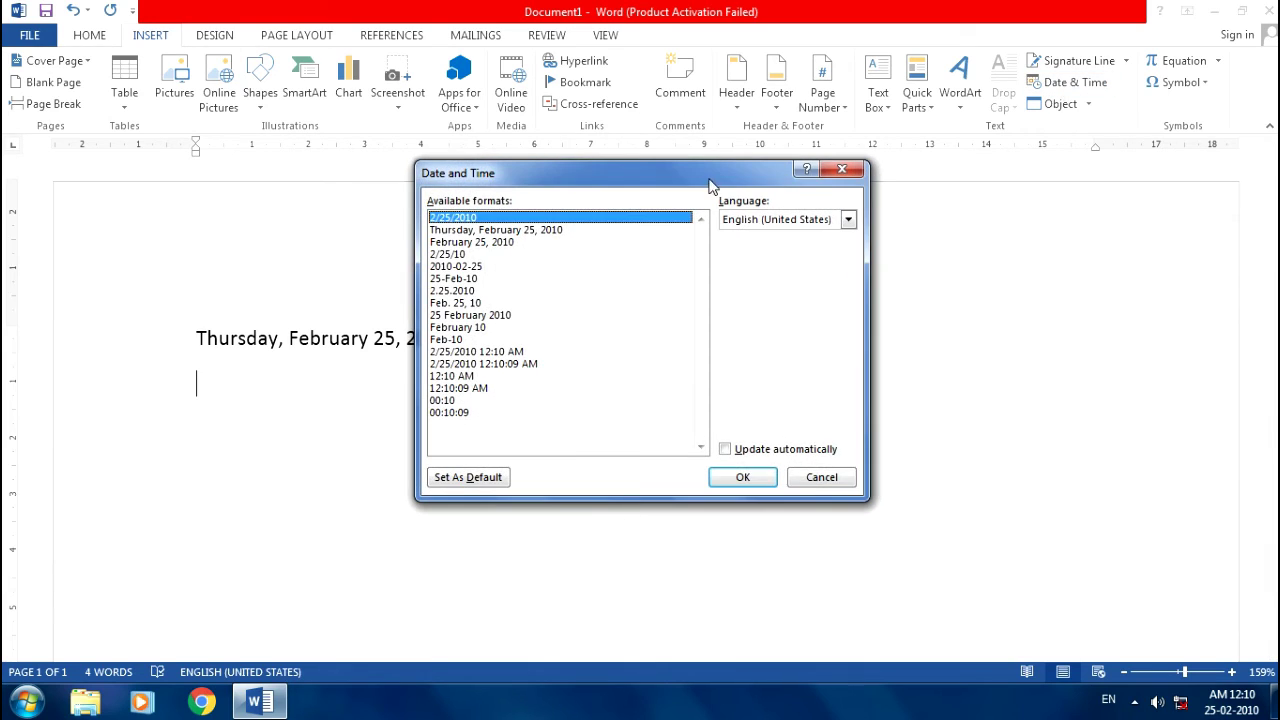
click(494, 364)
click(740, 477)
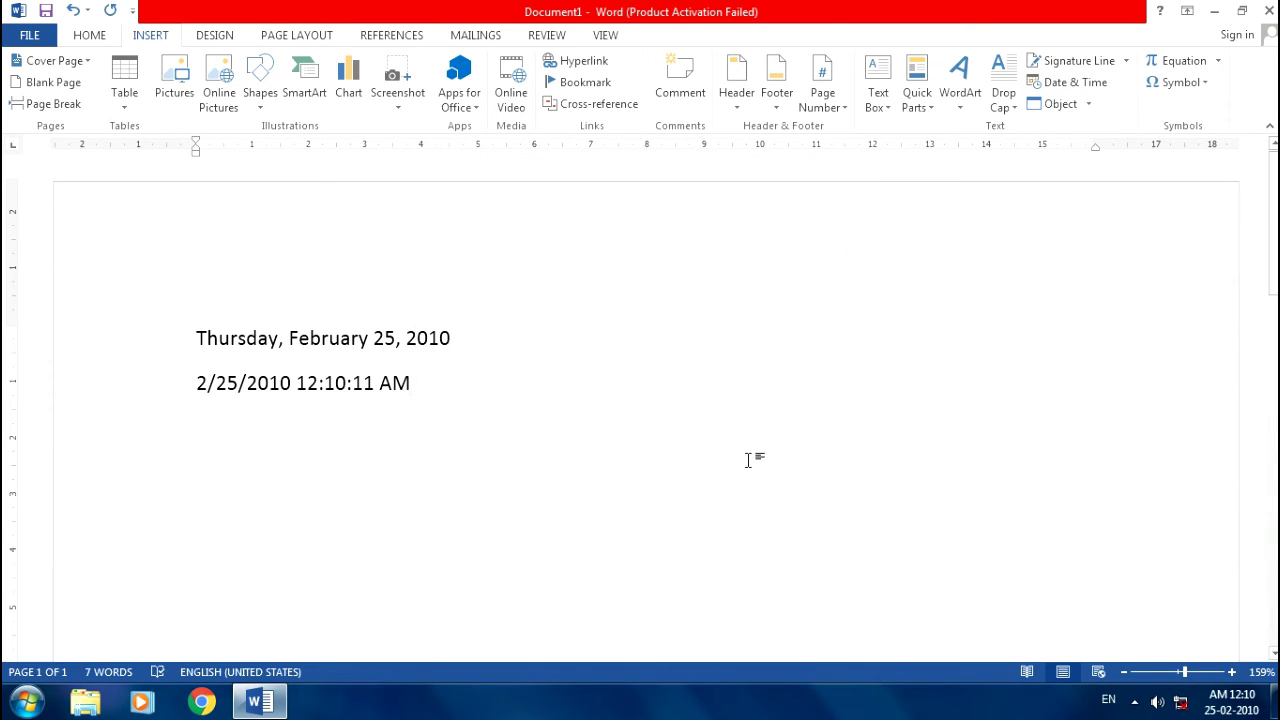